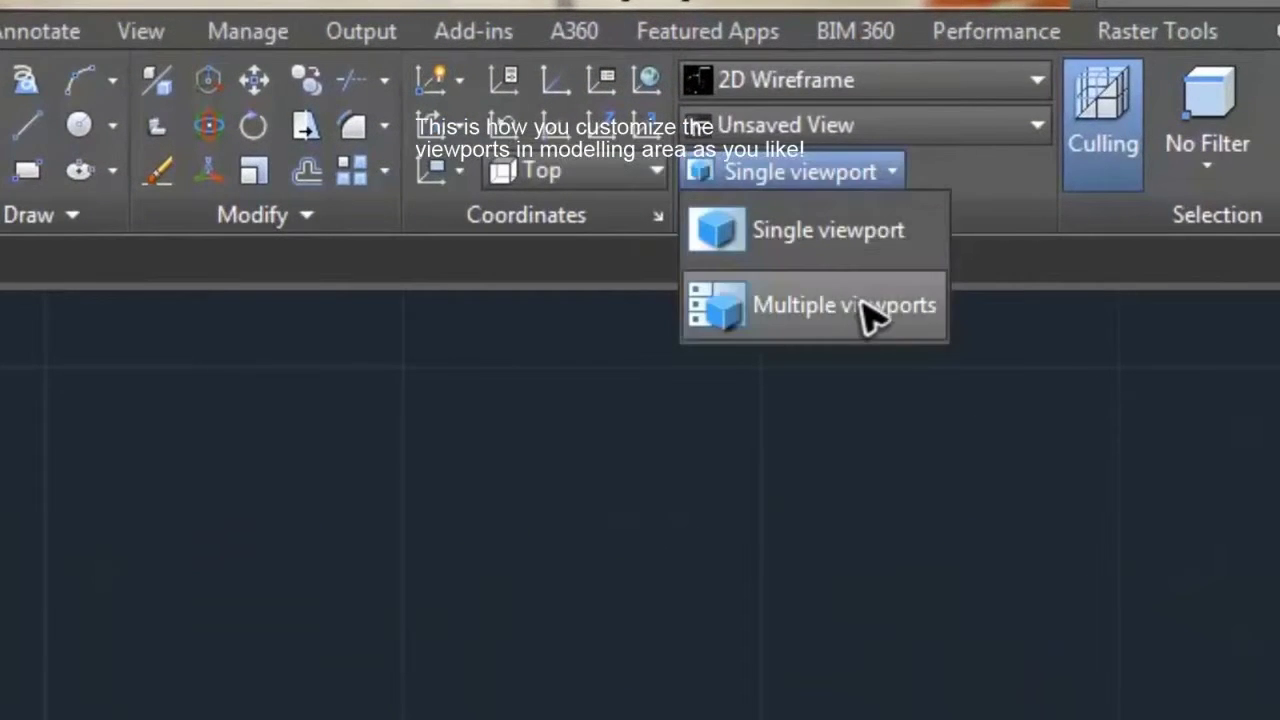
Step: Split model space into four viewports, narrow the left column, and merge the right ones into one Right view
{"action": "left_click", "coordinate": [860, 305]}
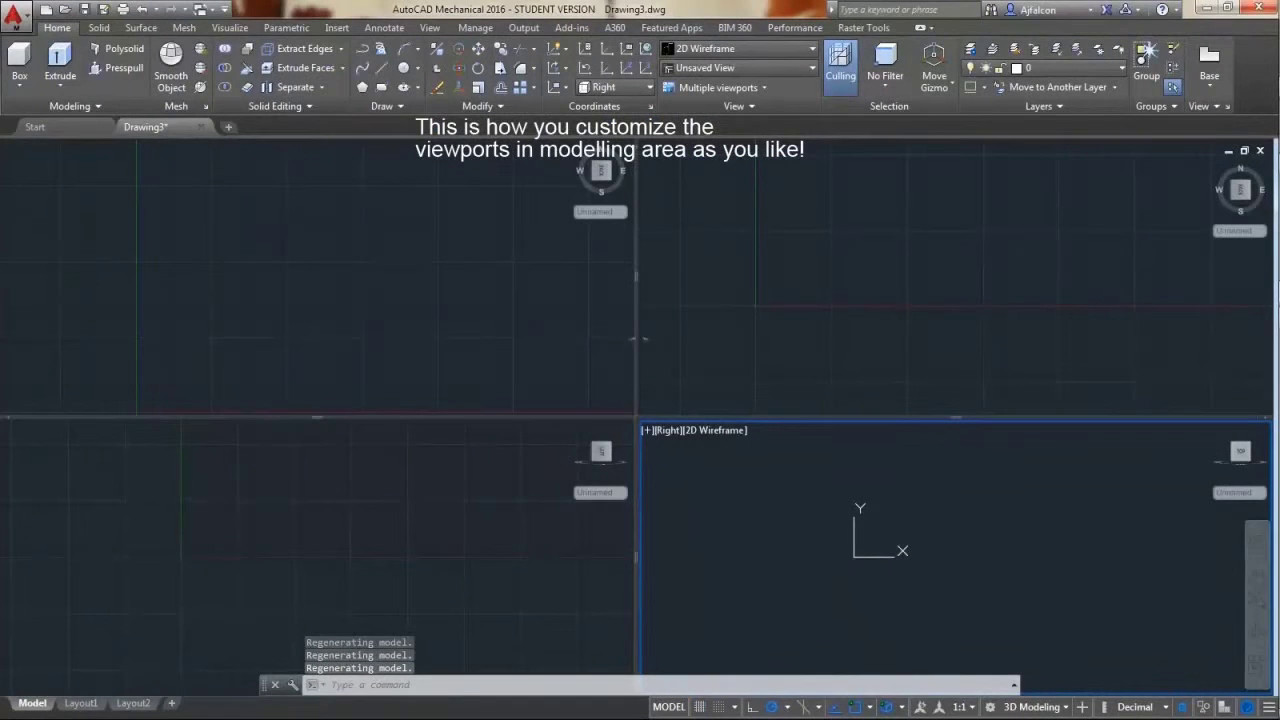
{"action": "mouse_move", "coordinate": [640, 340]}
{"action": "left_mouse_down", "text": "ctrl"}
{"action": "mouse_move", "coordinate": [188, 302]}
{"action": "mouse_move", "coordinate": [228, 307]}
{"action": "left_mouse_up", "text": "ctrl"}
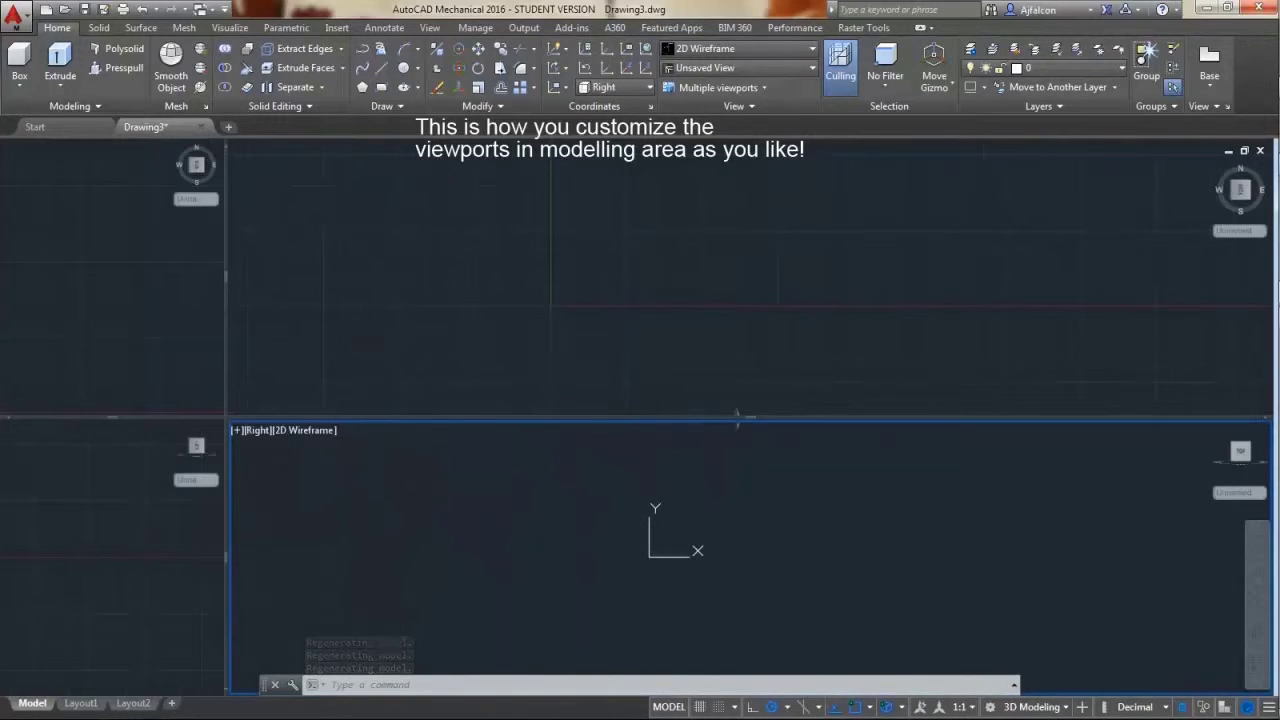
{"action": "left_click_drag", "start_coordinate": [737, 418], "coordinate": [788, 670], "text": "ctrl"}
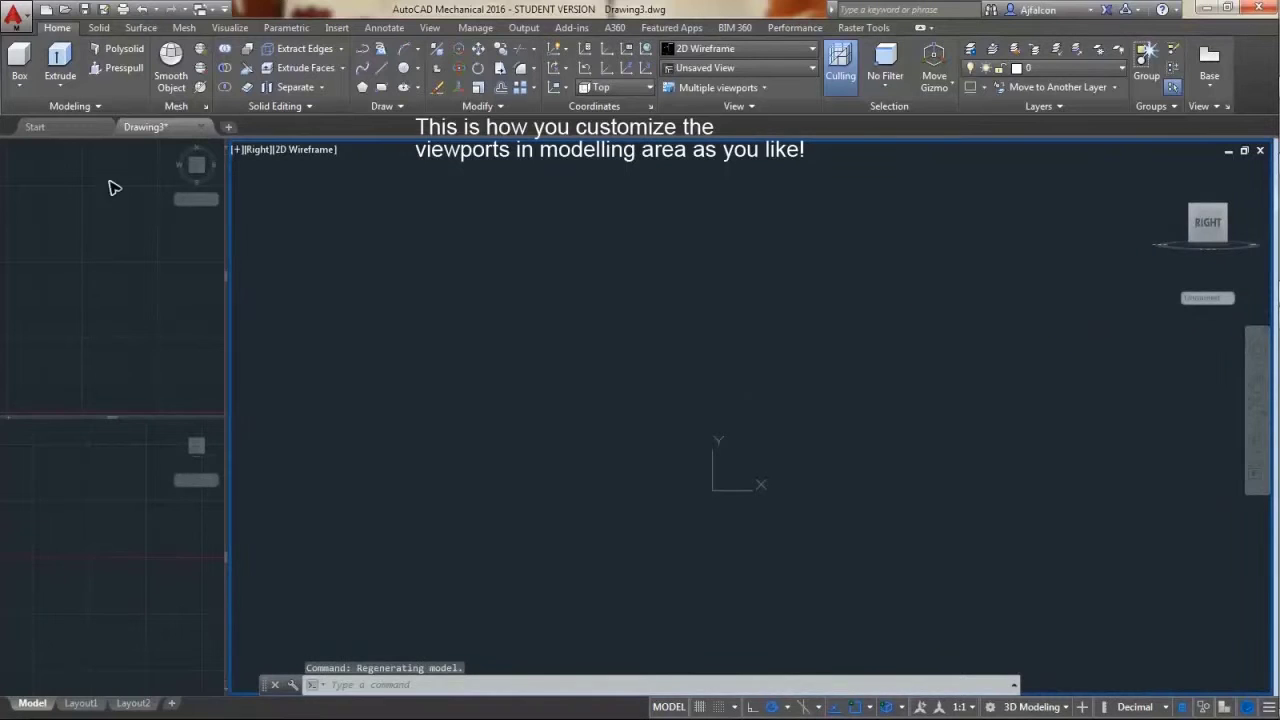
Step: Set the top-left viewport to SW Isometric
{"action": "left_click", "coordinate": [48, 162]}
{"action": "left_click", "coordinate": [27, 150]}
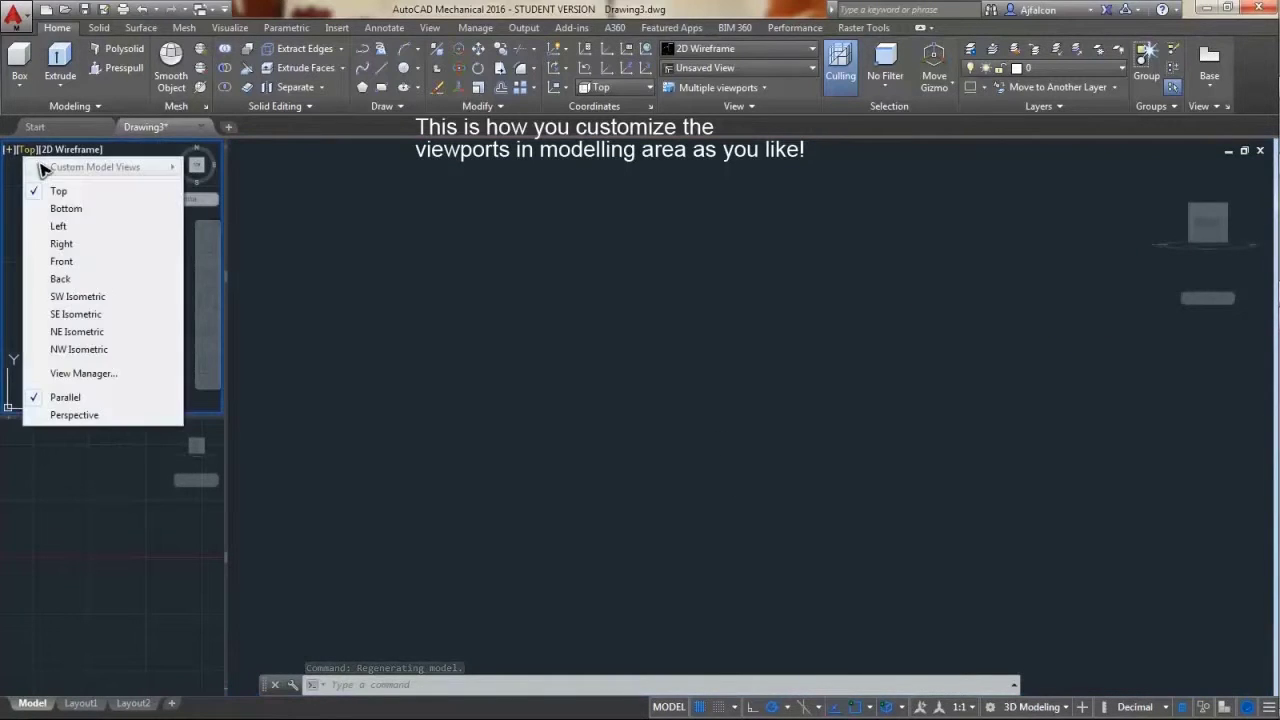
{"action": "left_click", "coordinate": [78, 297]}
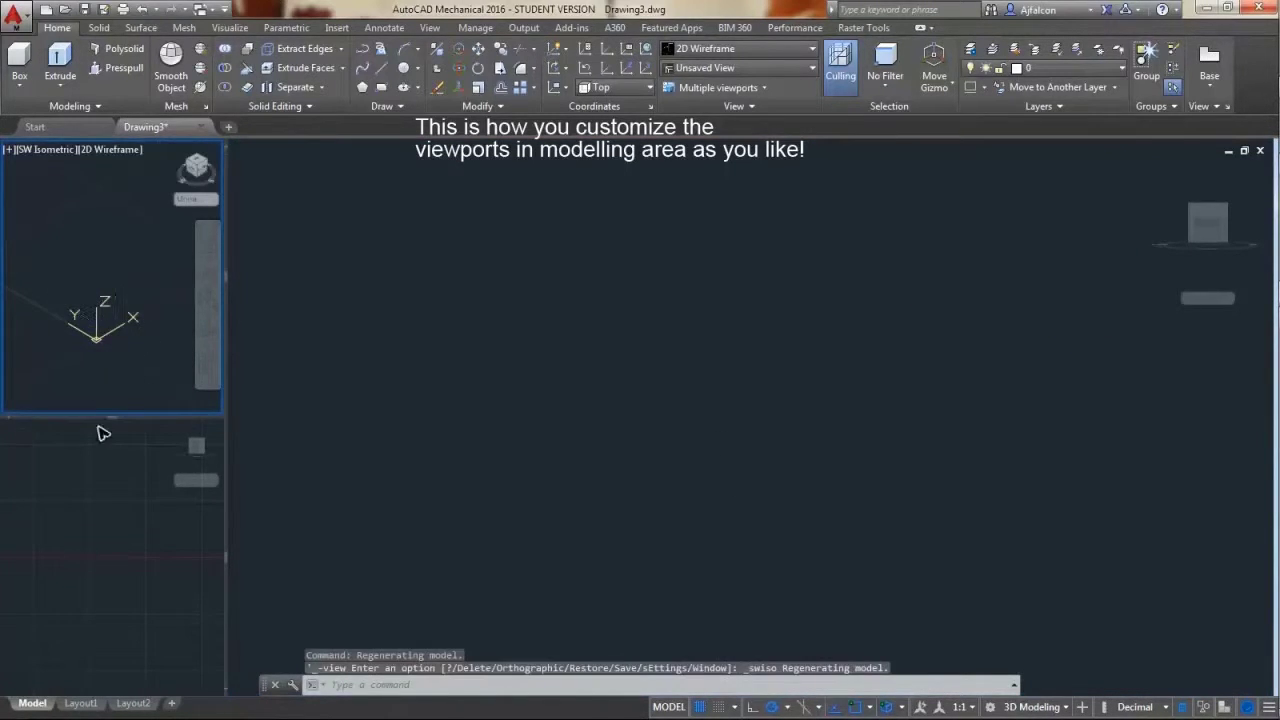
Step: Orbit the bottom-left viewport, then merge both left viewports into one full-height view
{"action": "left_click", "coordinate": [74, 449]}
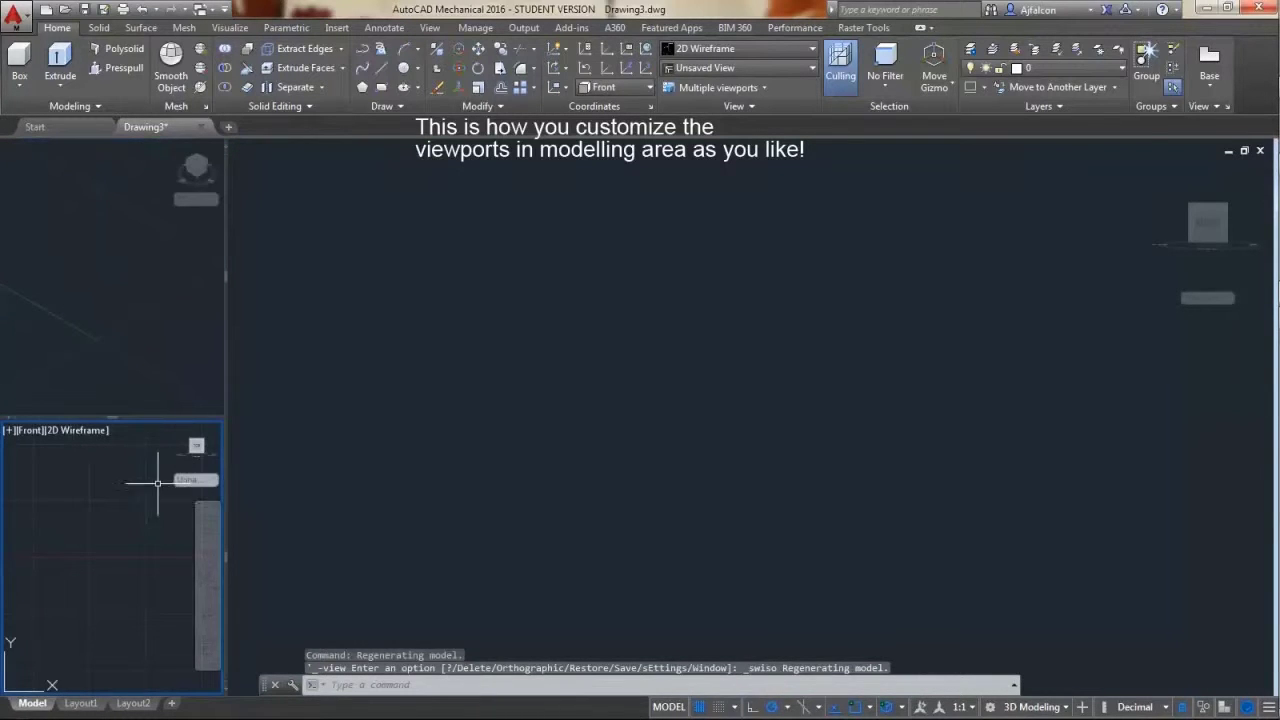
{"action": "left_click", "coordinate": [207, 528]}
{"action": "mouse_move", "coordinate": [160, 545]}
{"action": "left_mouse_down"}
{"action": "mouse_move", "coordinate": [110, 598]}
{"action": "mouse_move", "coordinate": [129, 560]}
{"action": "mouse_move", "coordinate": [111, 422]}
{"action": "left_mouse_up"}
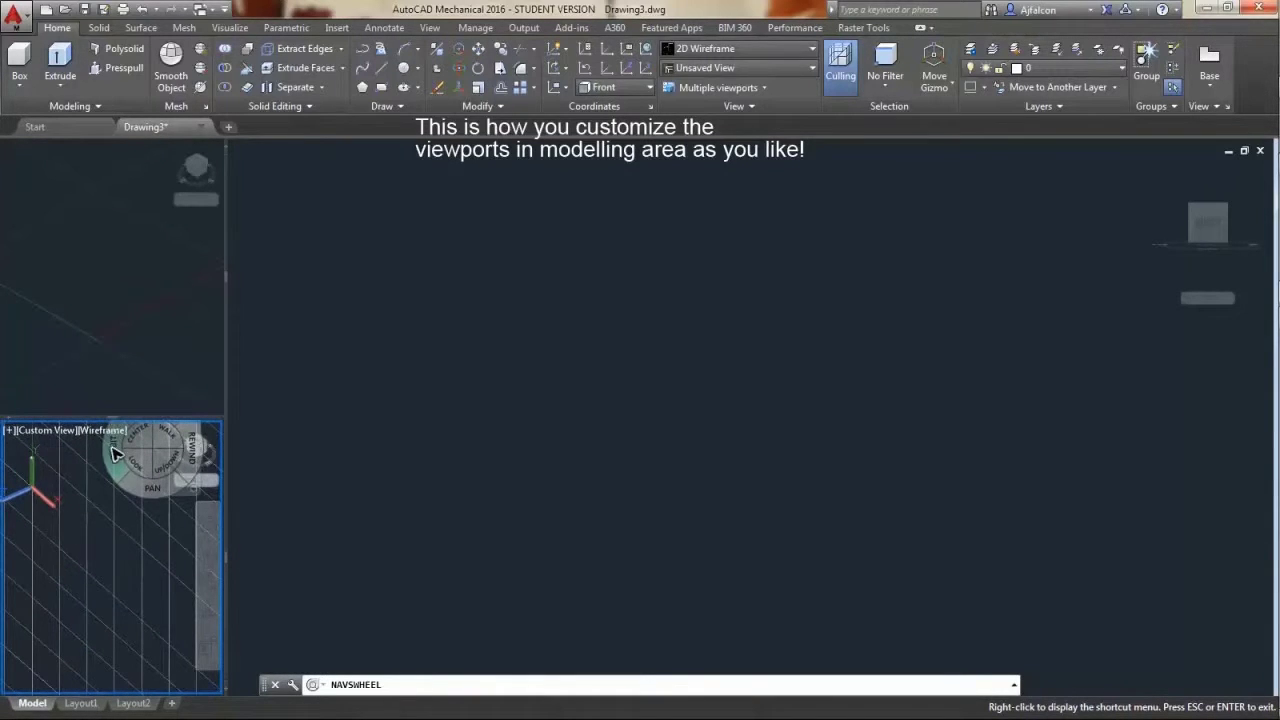
{"action": "key", "text": "Escape"}
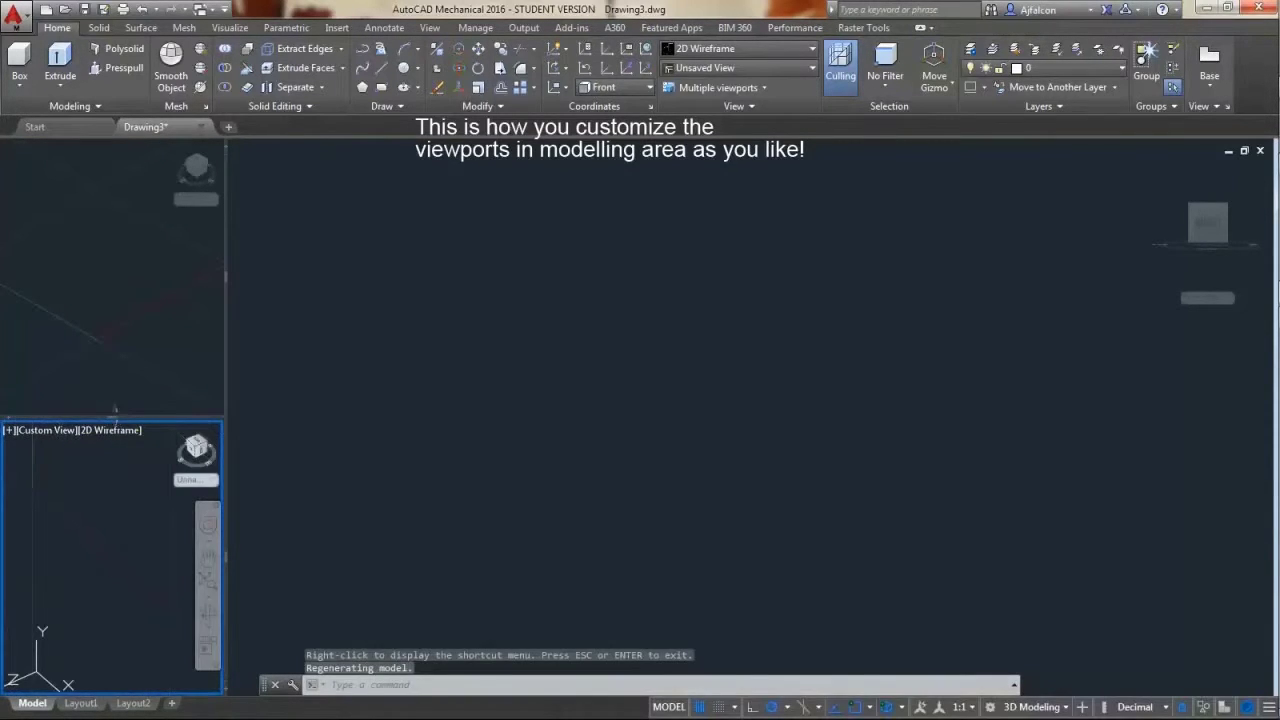
{"action": "left_click_drag", "start_coordinate": [113, 418], "coordinate": [113, 690]}
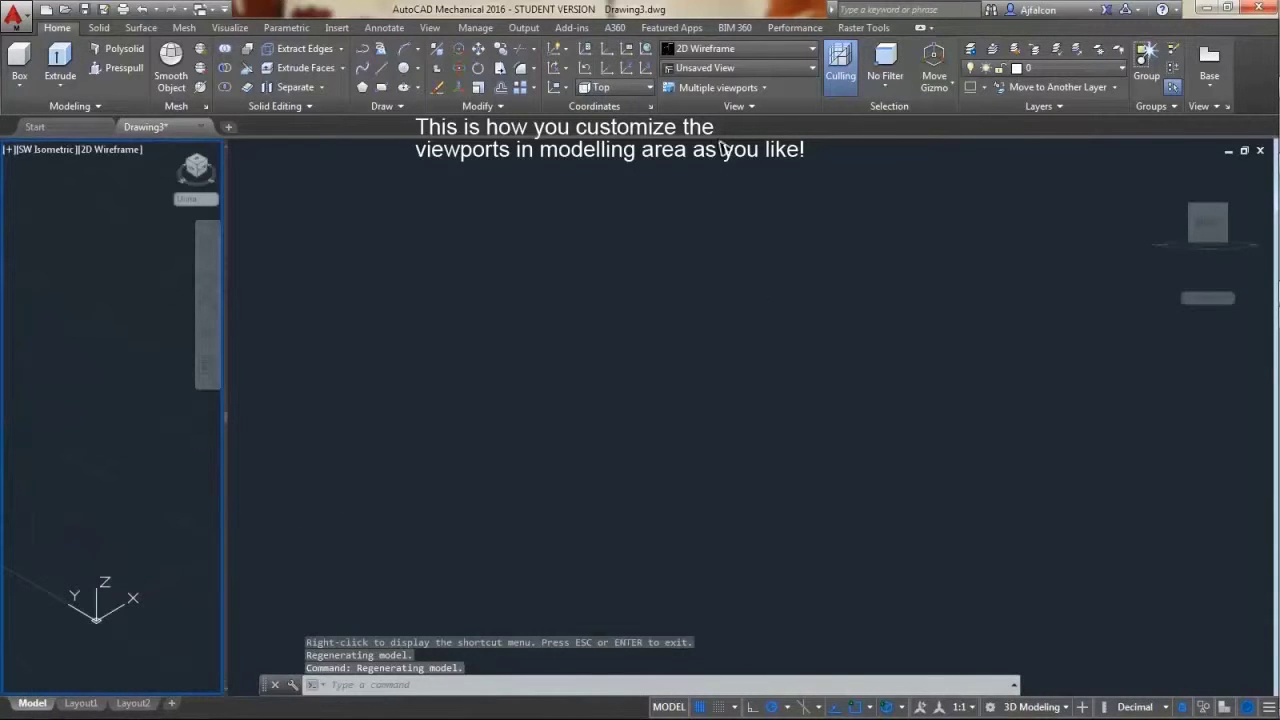
Step: Turn on the grid, try NE Isometric in the large viewport, and cancel the first box attempt
{"action": "left_click", "coordinate": [19, 60]}
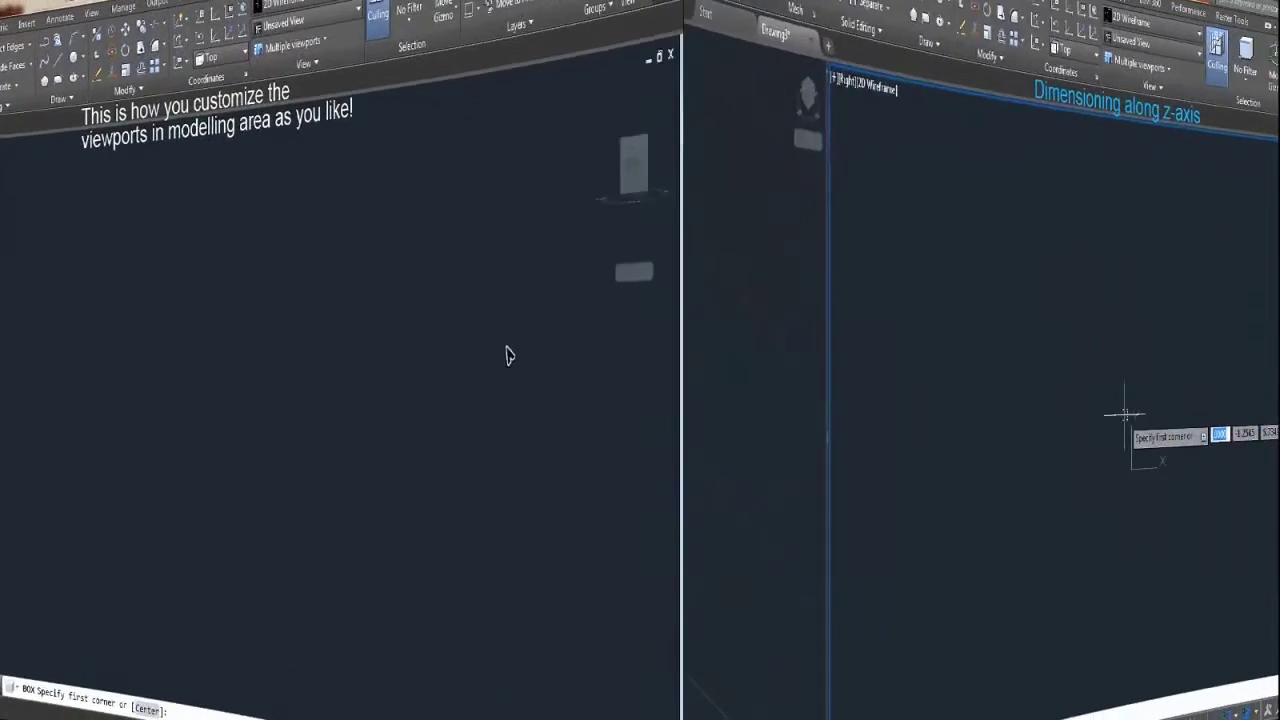
{"action": "left_click", "coordinate": [700, 706]}
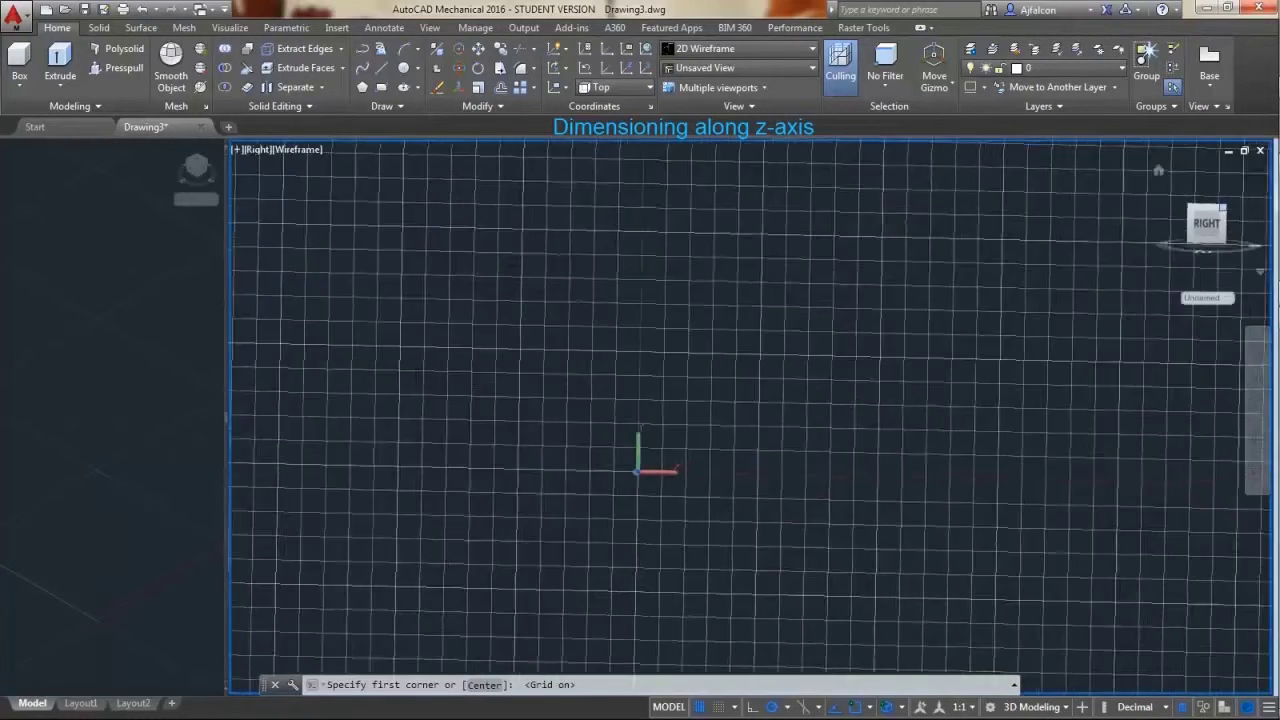
{"action": "left_click", "coordinate": [1224, 206]}
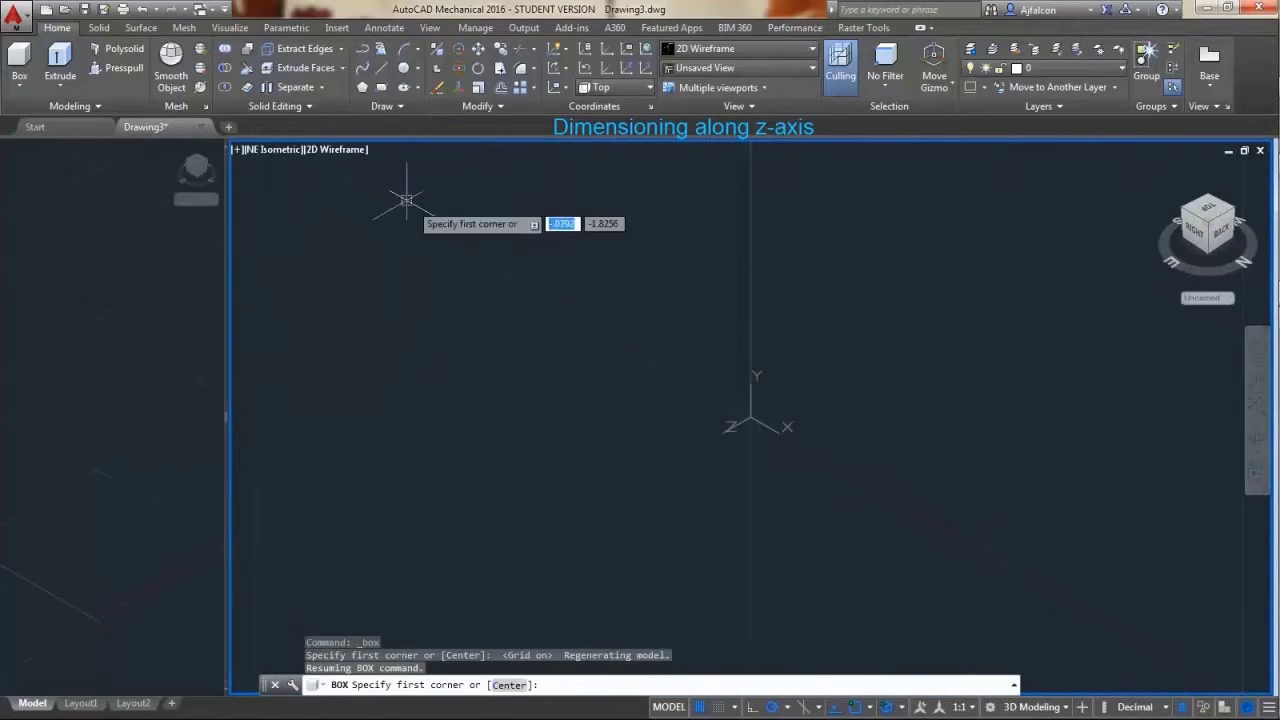
{"action": "left_click", "coordinate": [266, 164]}
{"action": "key", "text": "Escape"}
{"action": "key", "text": "Escape"}
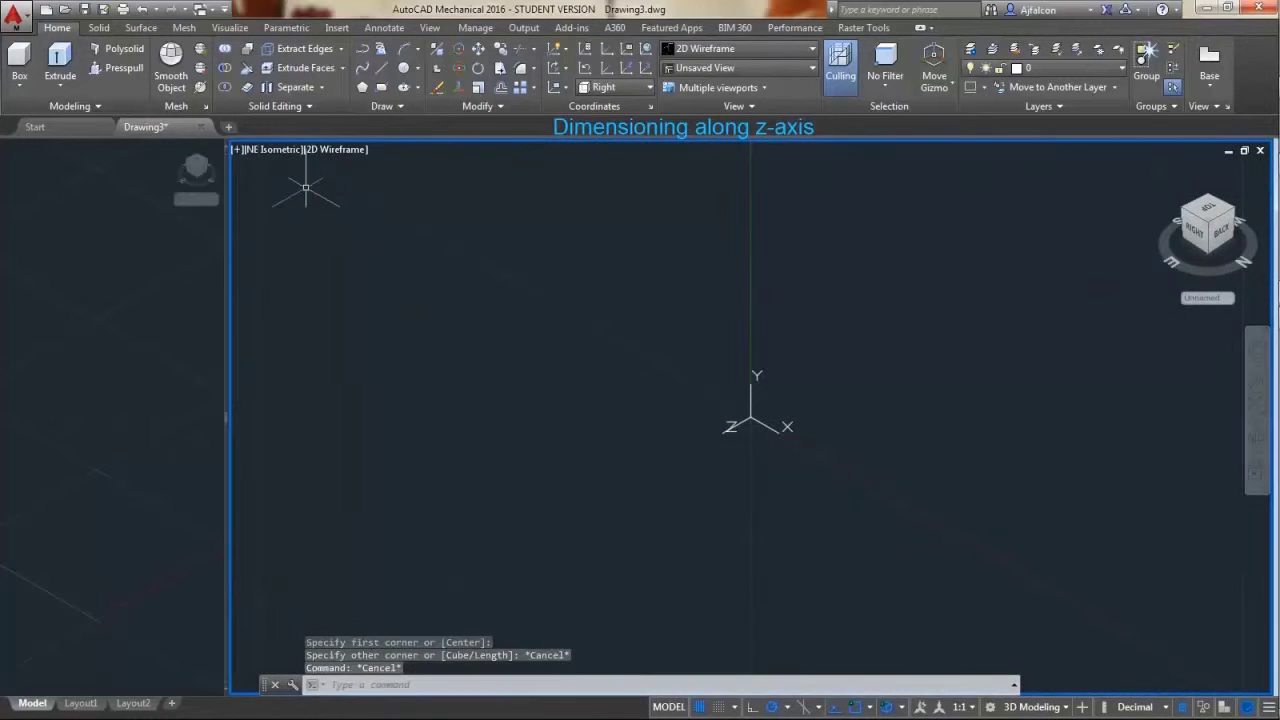
{"action": "key", "text": "Escape"}
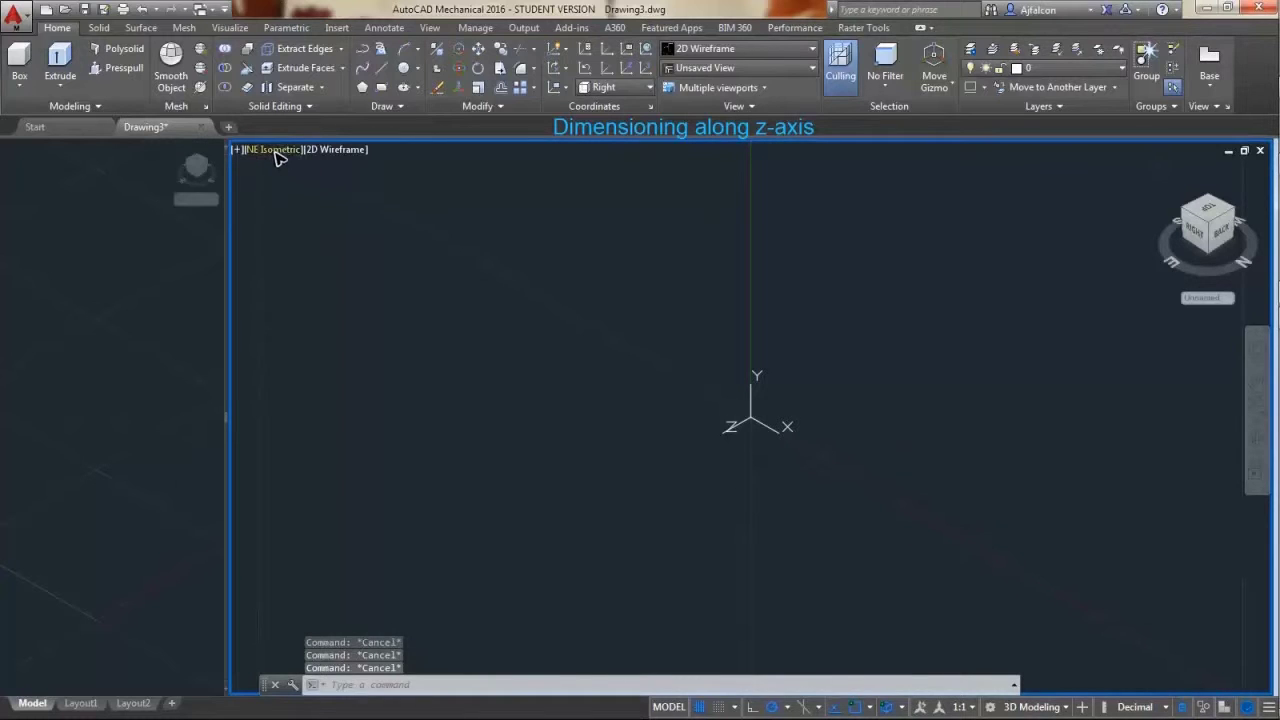
Step: Set the large viewport to Top, then SE Isometric, and restart the BOX command
{"action": "left_click", "coordinate": [278, 158]}
{"action": "left_click", "coordinate": [300, 186]}
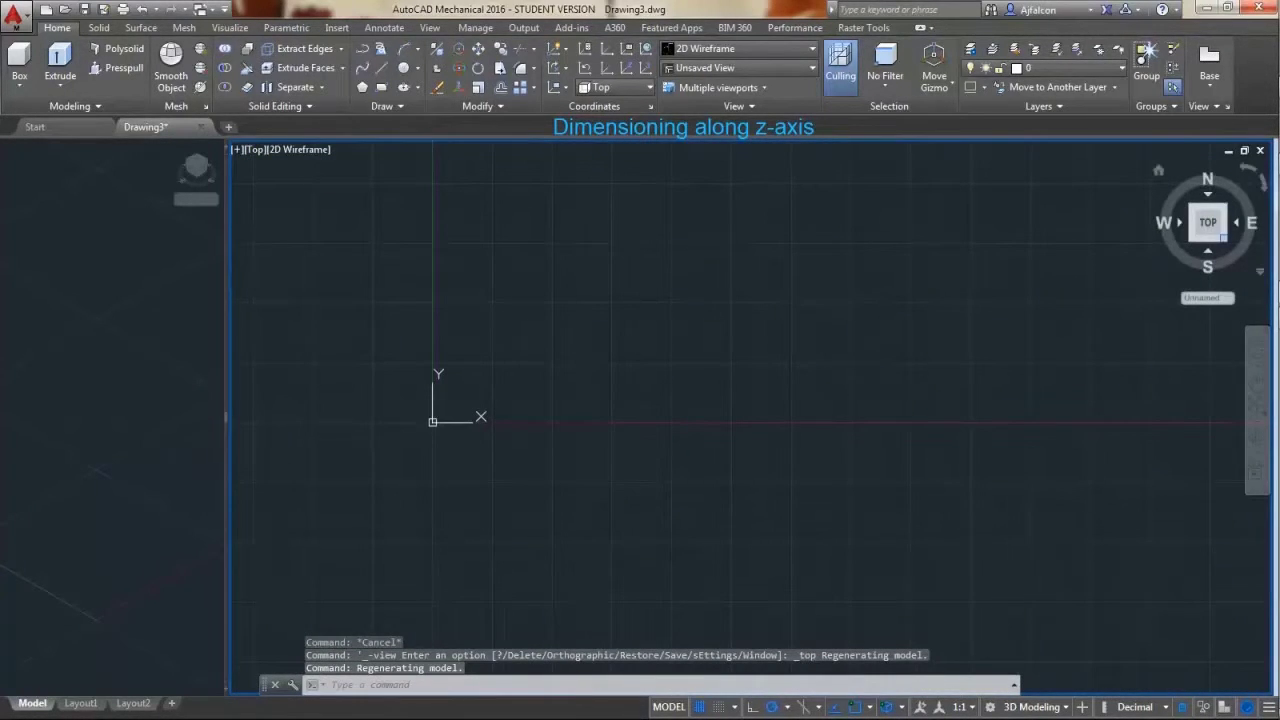
{"action": "left_click", "coordinate": [1222, 237]}
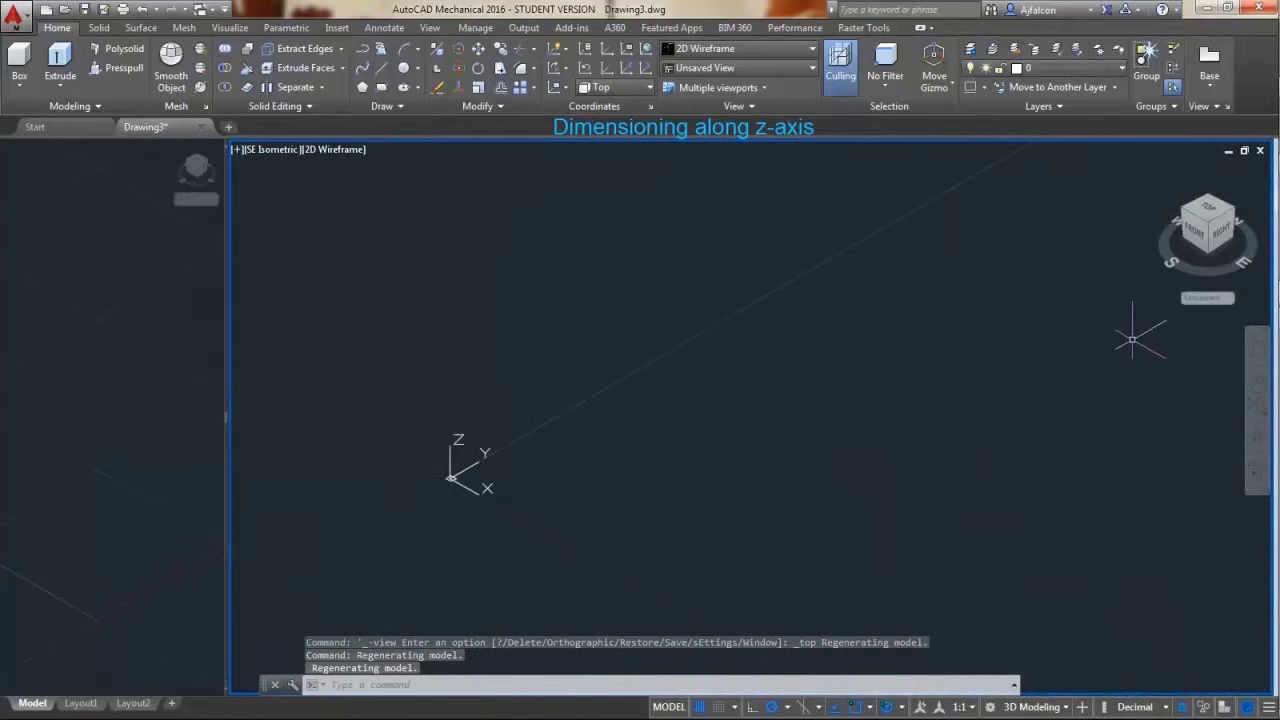
{"action": "left_click", "coordinate": [19, 62]}
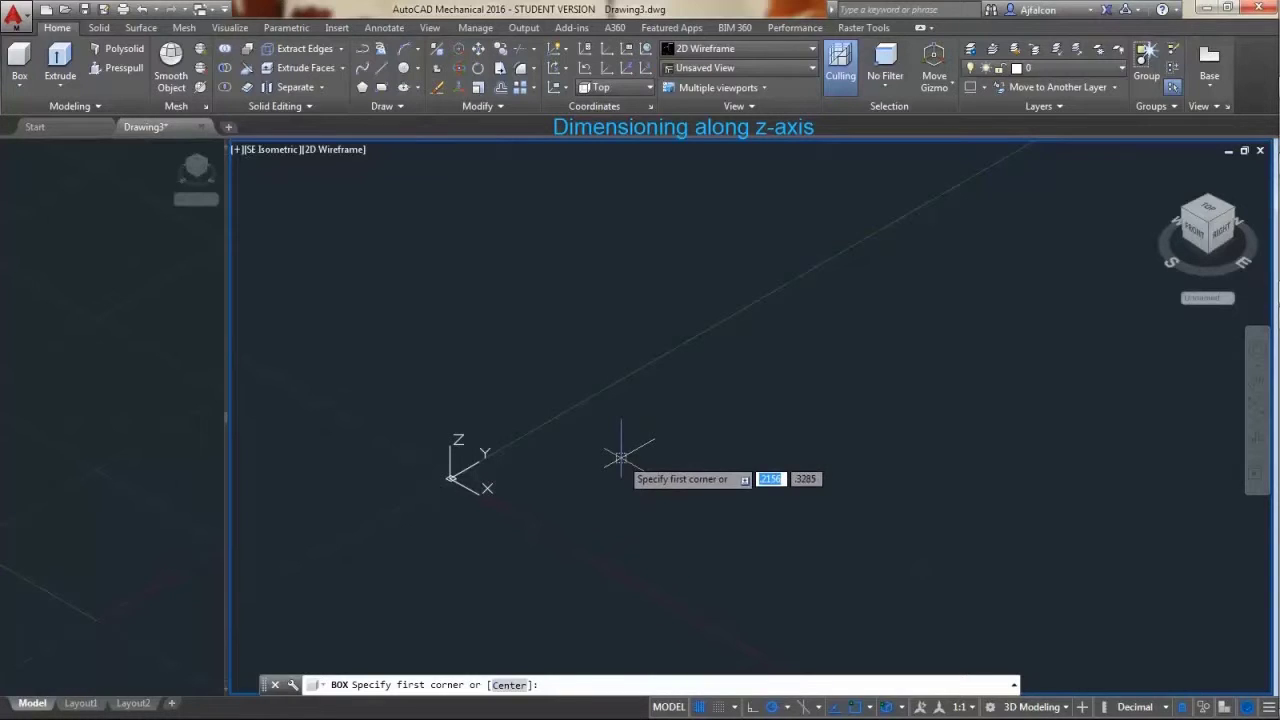
Step: With grid snap on, draw a box from the origin on a 2 by 1.5 base
{"action": "key", "text": "F9"}
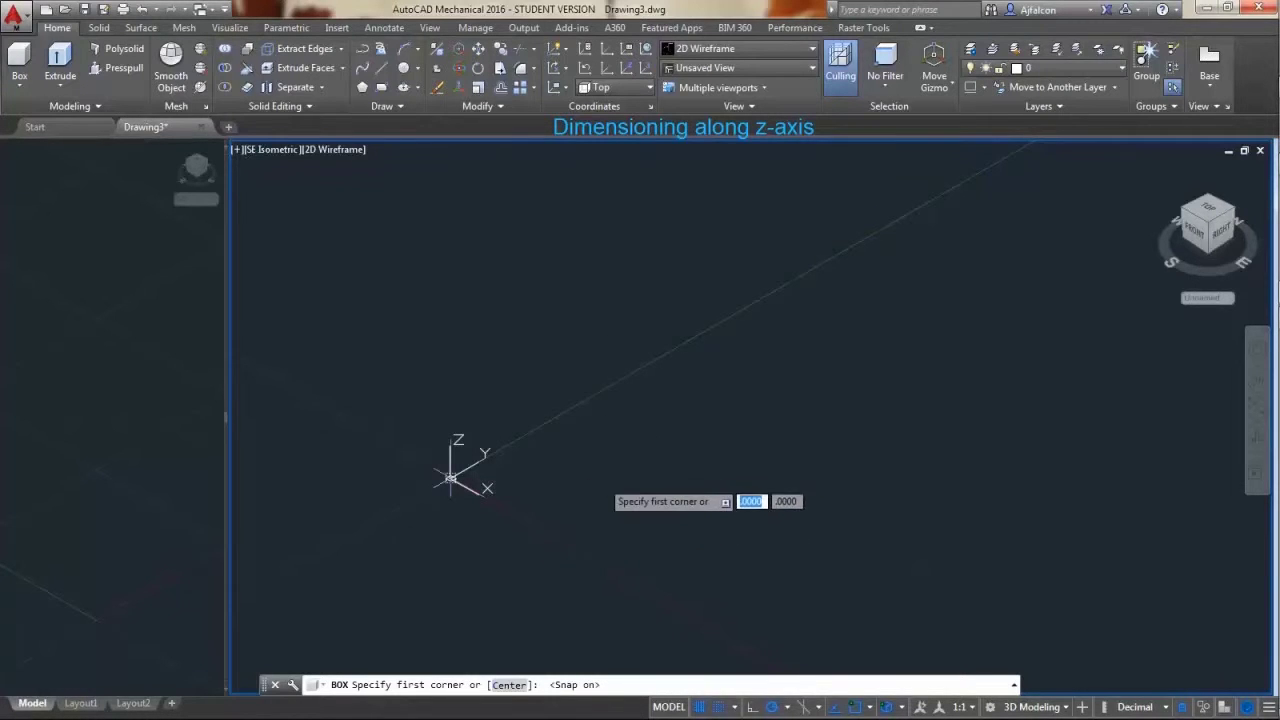
{"action": "middle_click_drag", "start_coordinate": [450, 478], "coordinate": [645, 465]}
{"action": "left_click", "coordinate": [688, 467]}
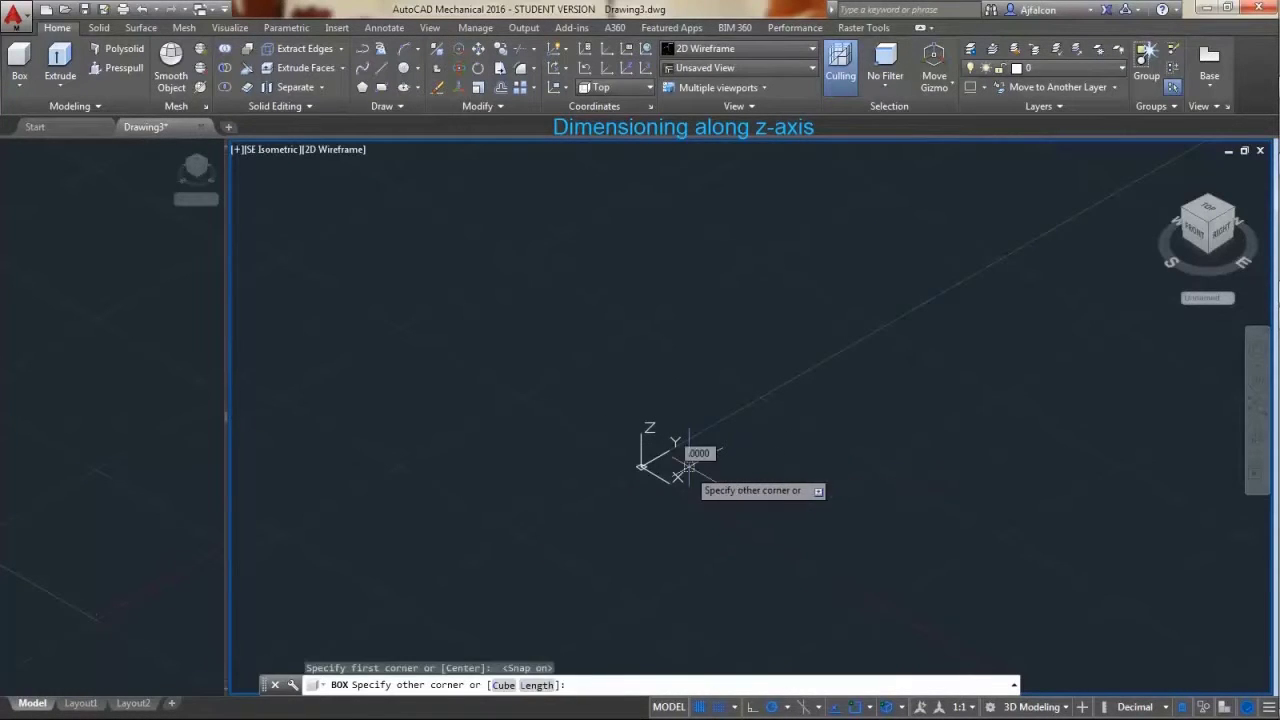
{"action": "left_click", "coordinate": [790, 528]}
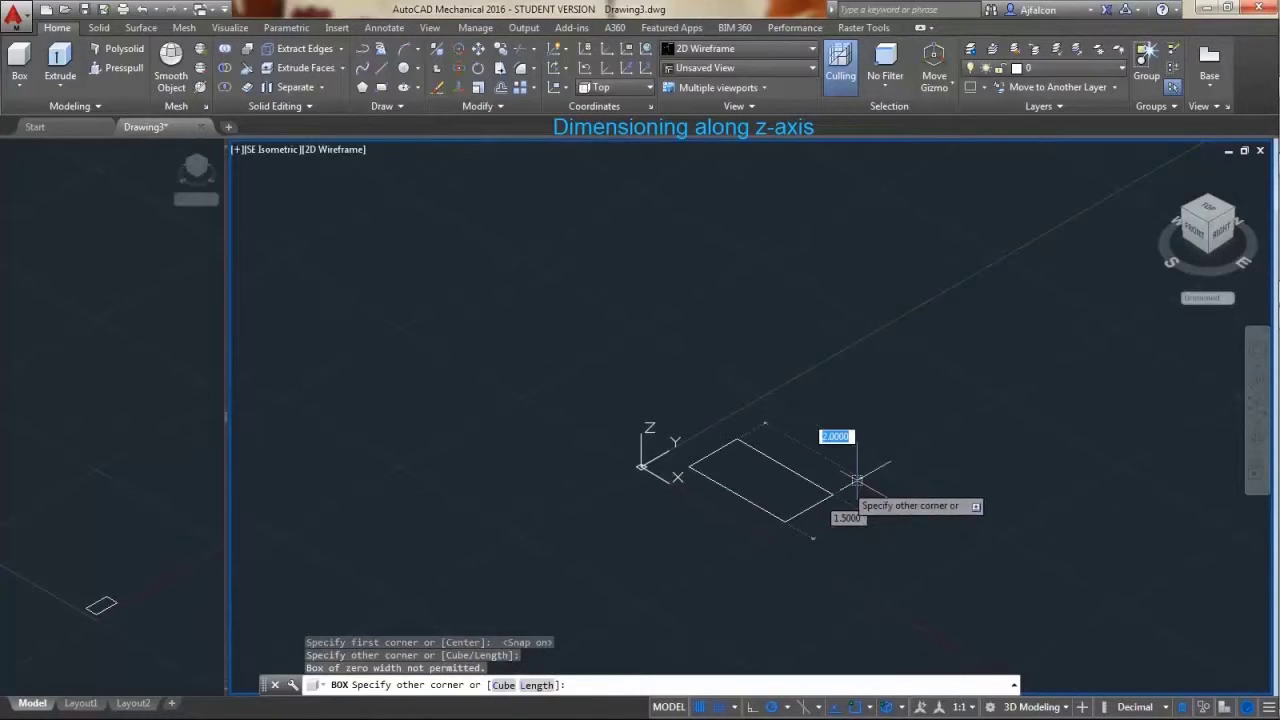
{"action": "left_click", "coordinate": [857, 481]}
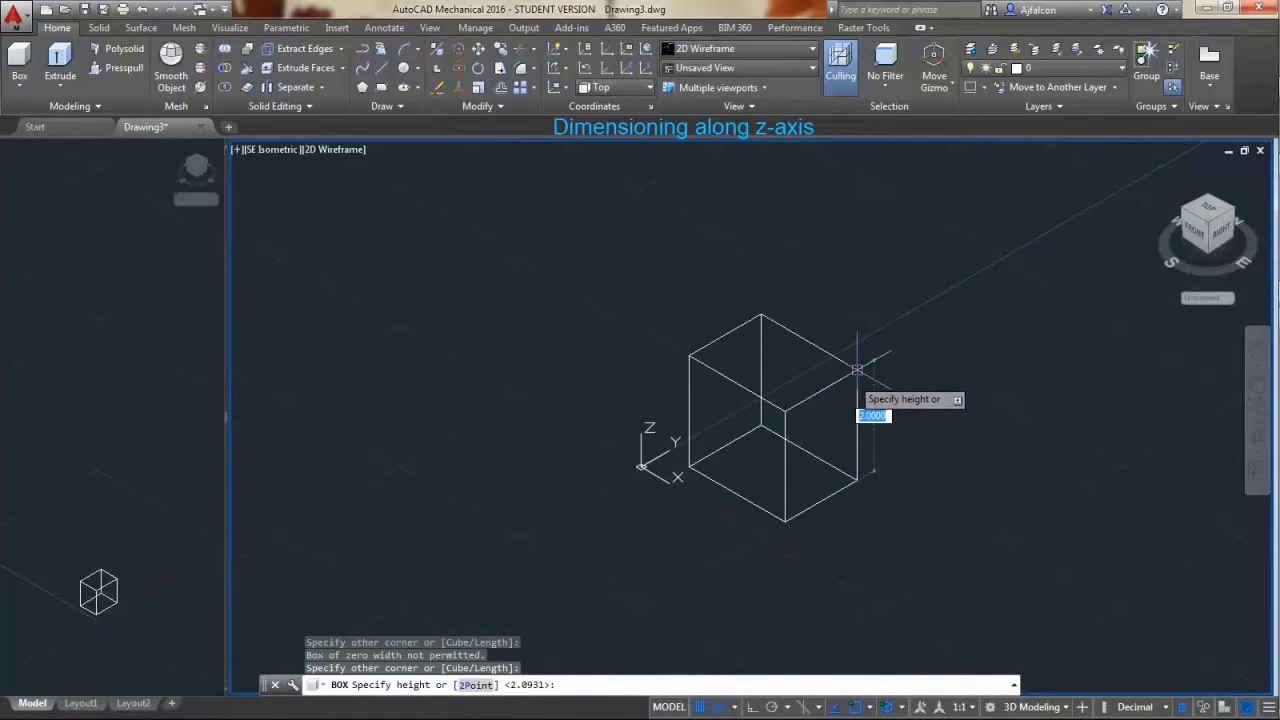
{"action": "left_click", "coordinate": [852, 374]}
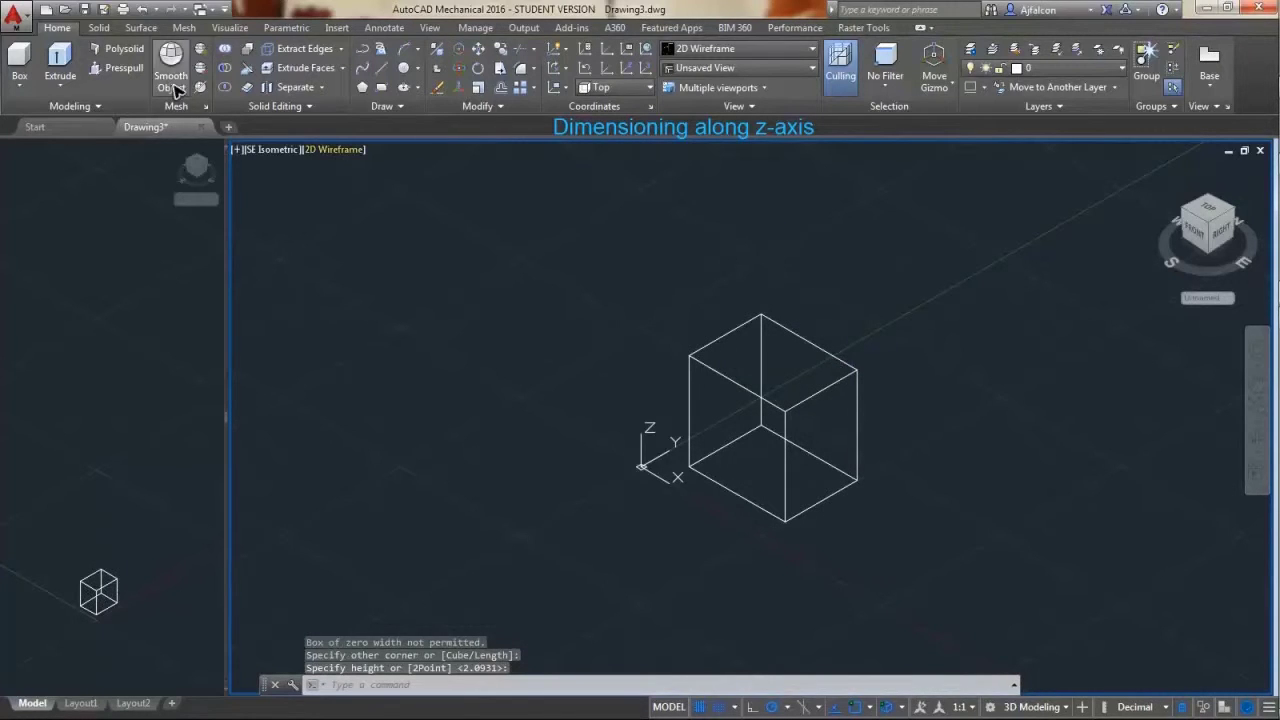
Step: Add a 1.5000 power dimension along the box's front base edge
{"action": "left_click", "coordinate": [388, 27]}
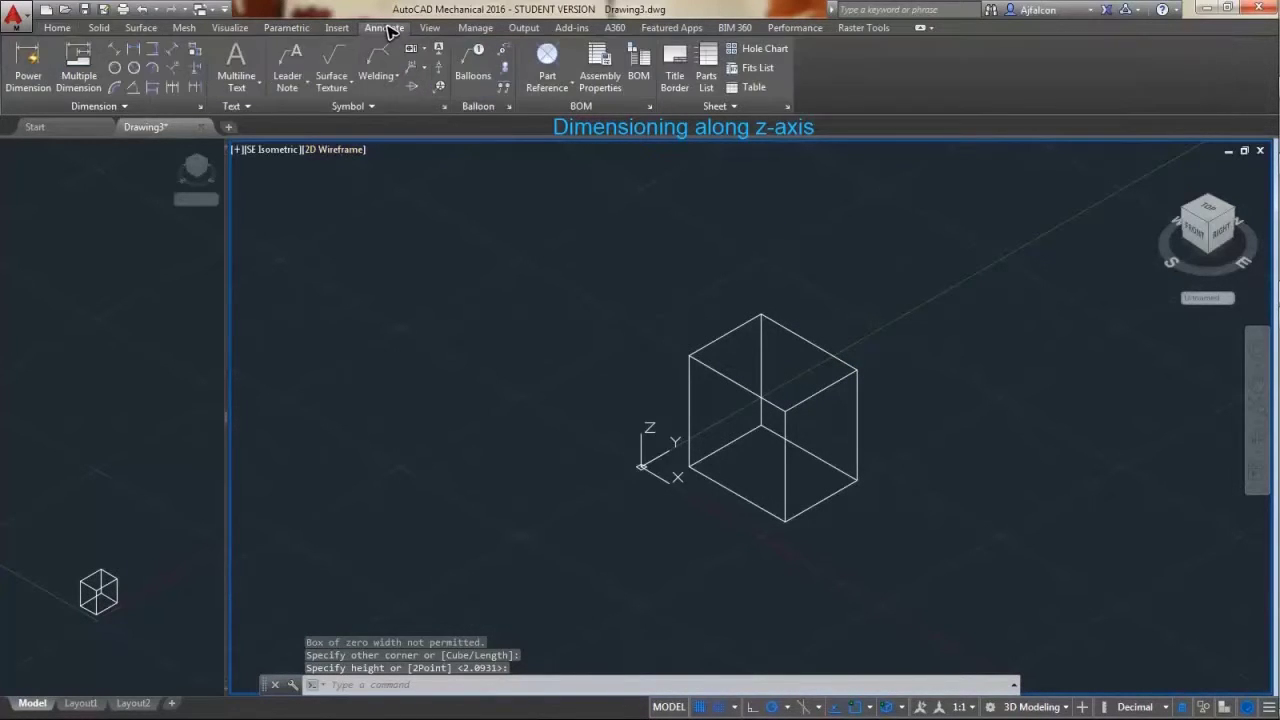
{"action": "left_click", "coordinate": [785, 522]}
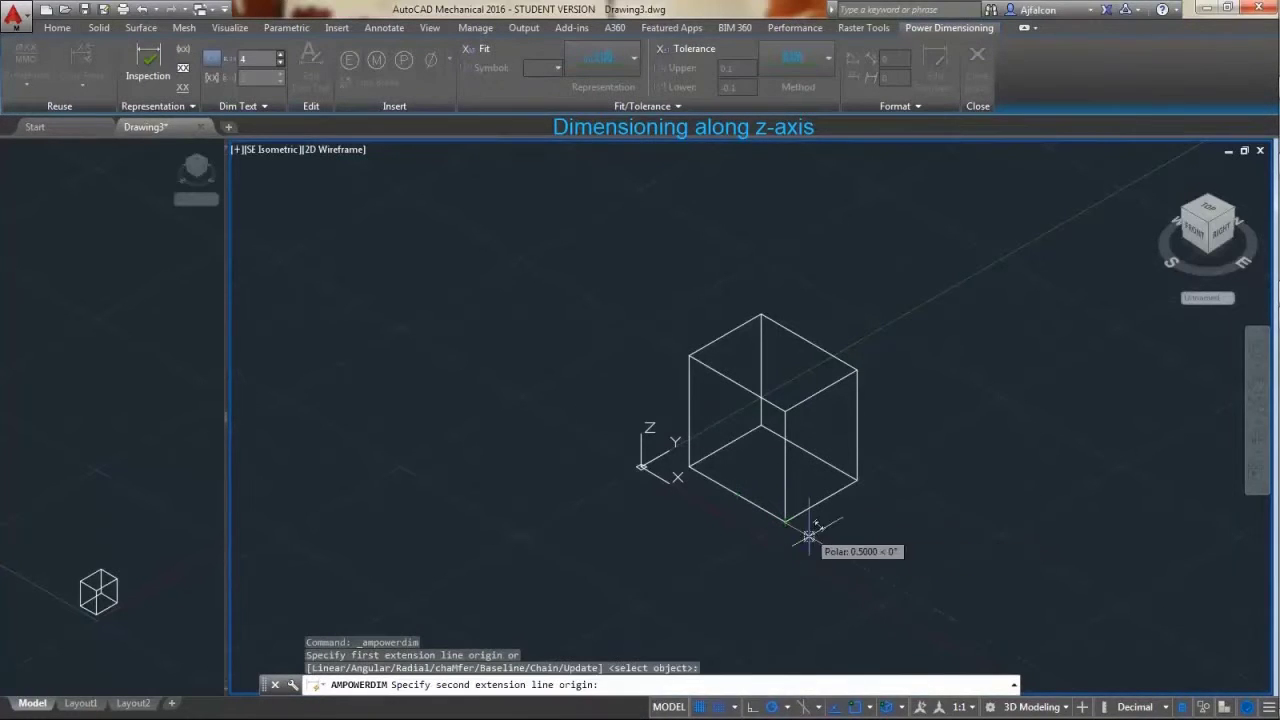
{"action": "left_click", "coordinate": [858, 481]}
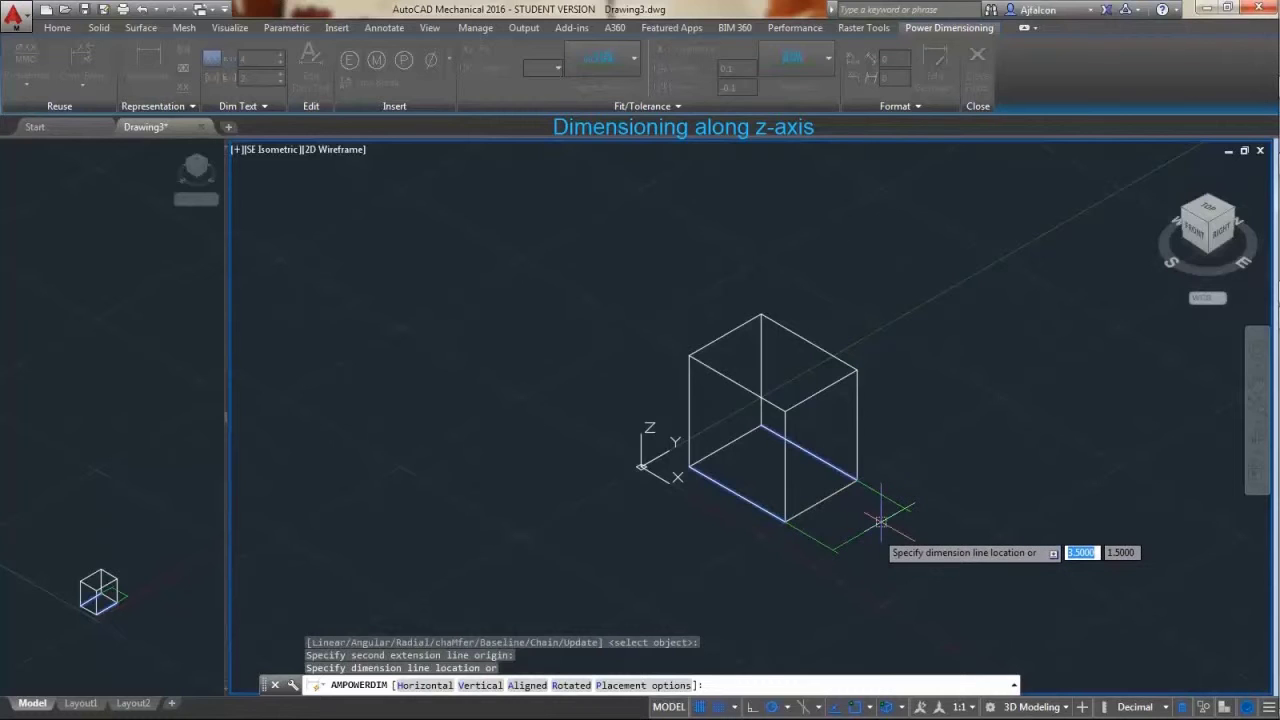
{"action": "key", "text": "F9"}
{"action": "left_click", "coordinate": [848, 512]}
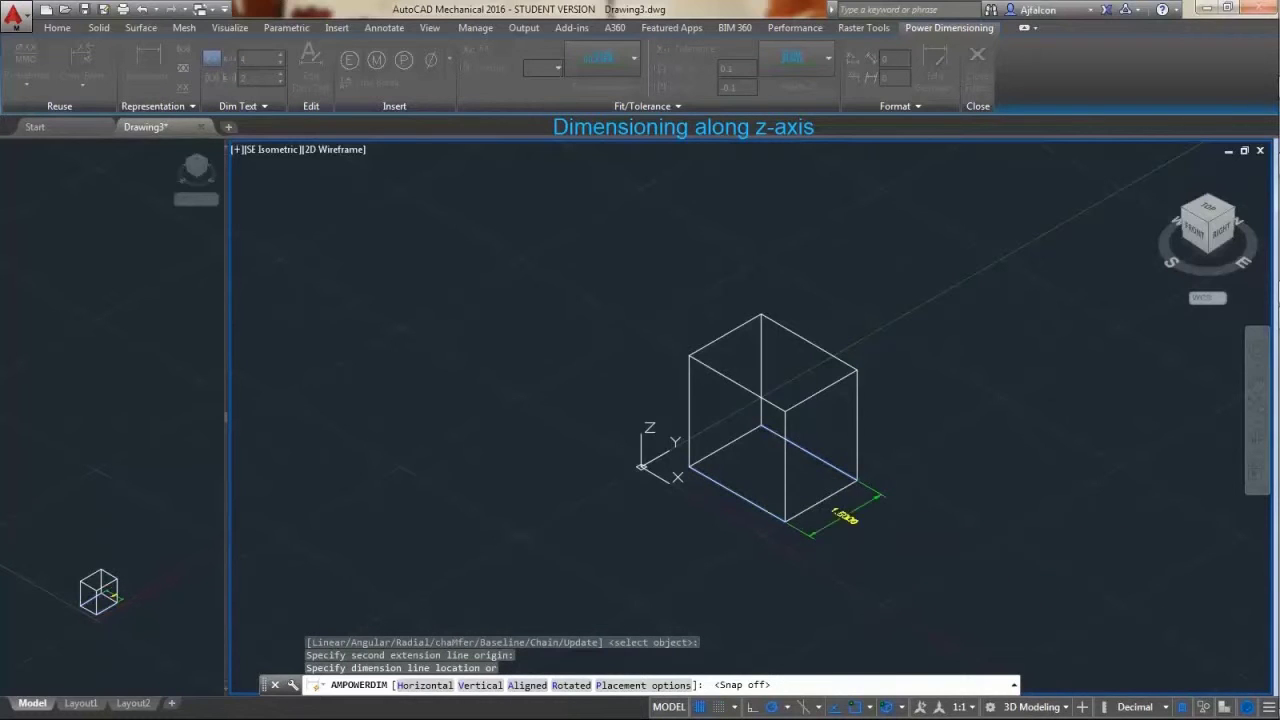
{"action": "scroll", "coordinate": [940, 528], "scroll_direction": "up", "scroll_amount": 2}
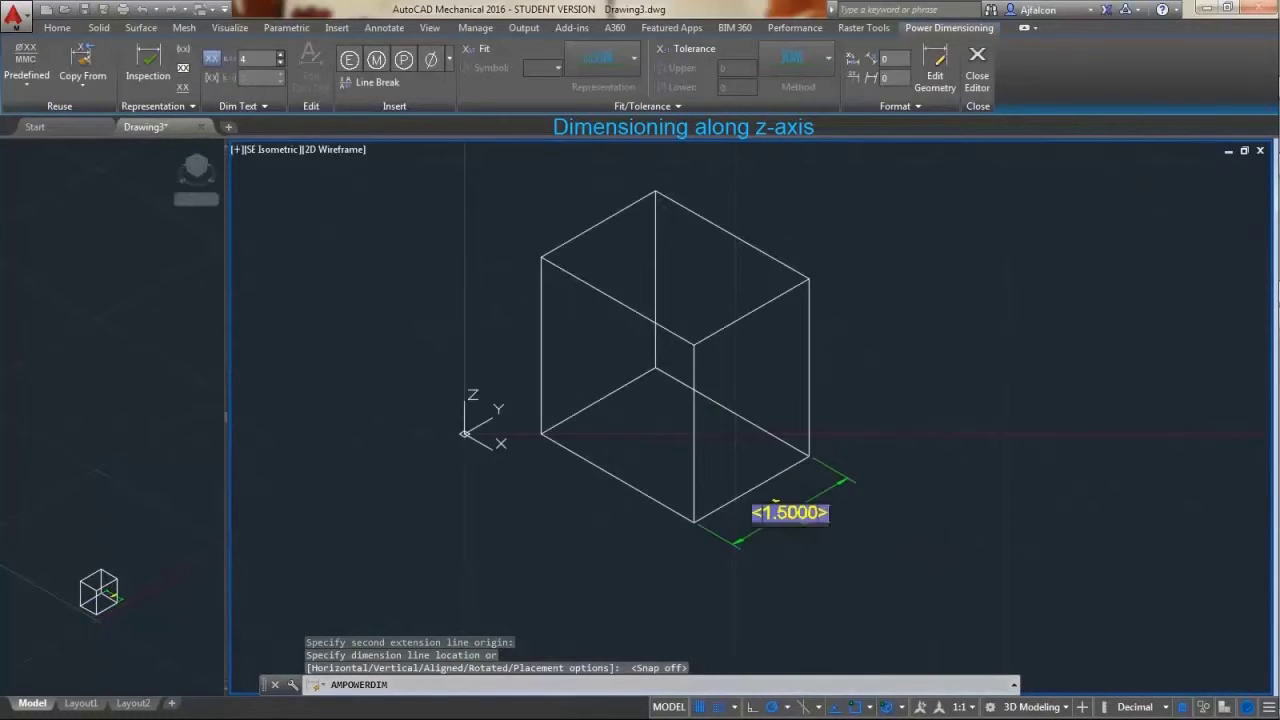
{"action": "left_click", "coordinate": [910, 458]}
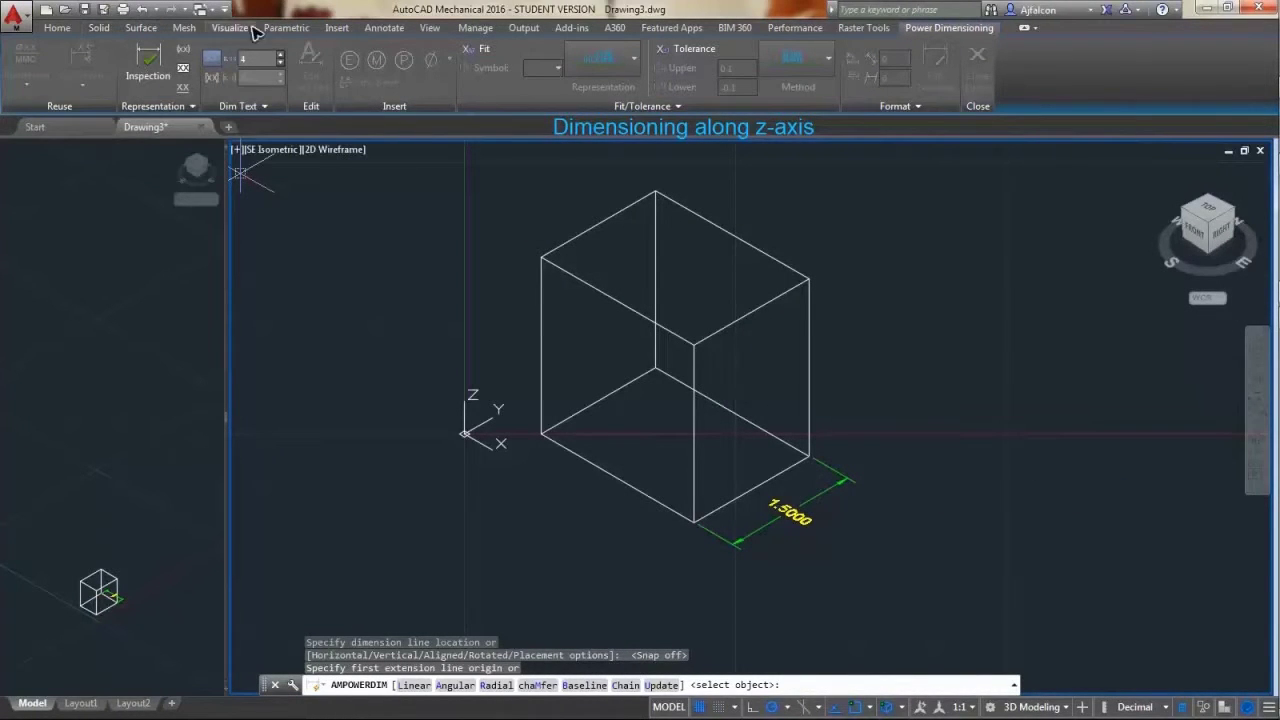
{"action": "left_click", "coordinate": [389, 28]}
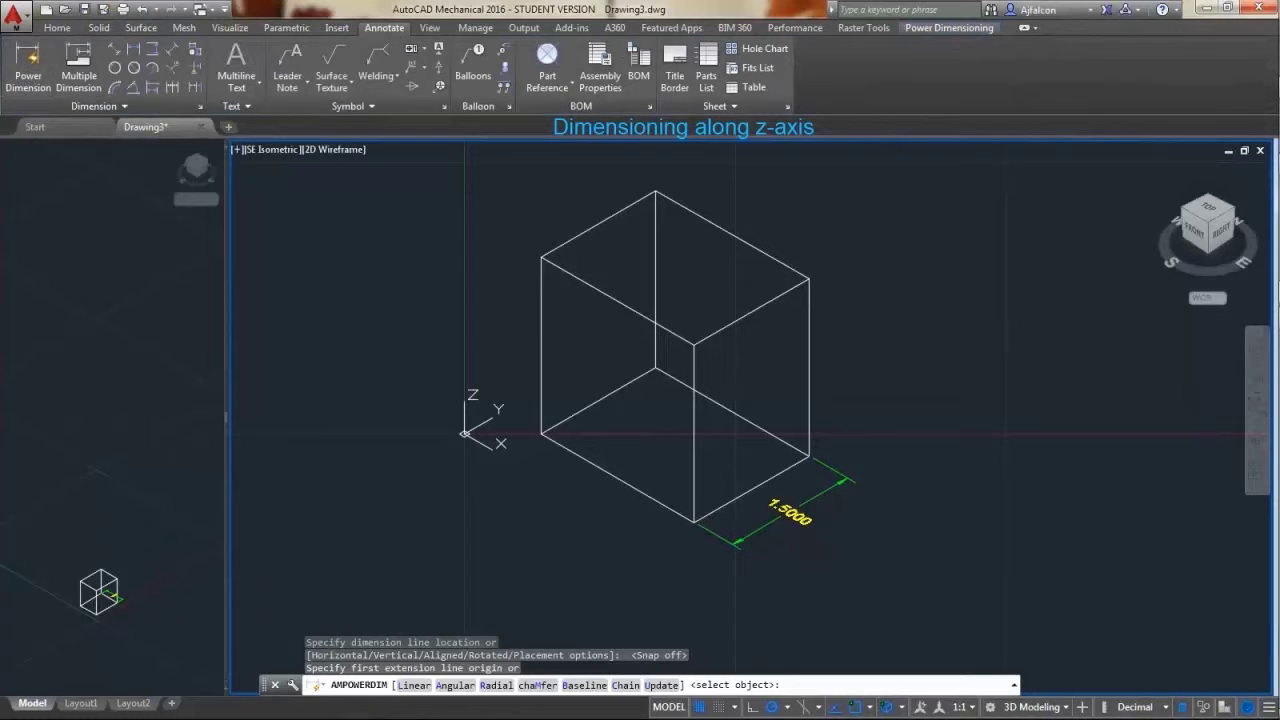
{"action": "key", "text": "Escape"}
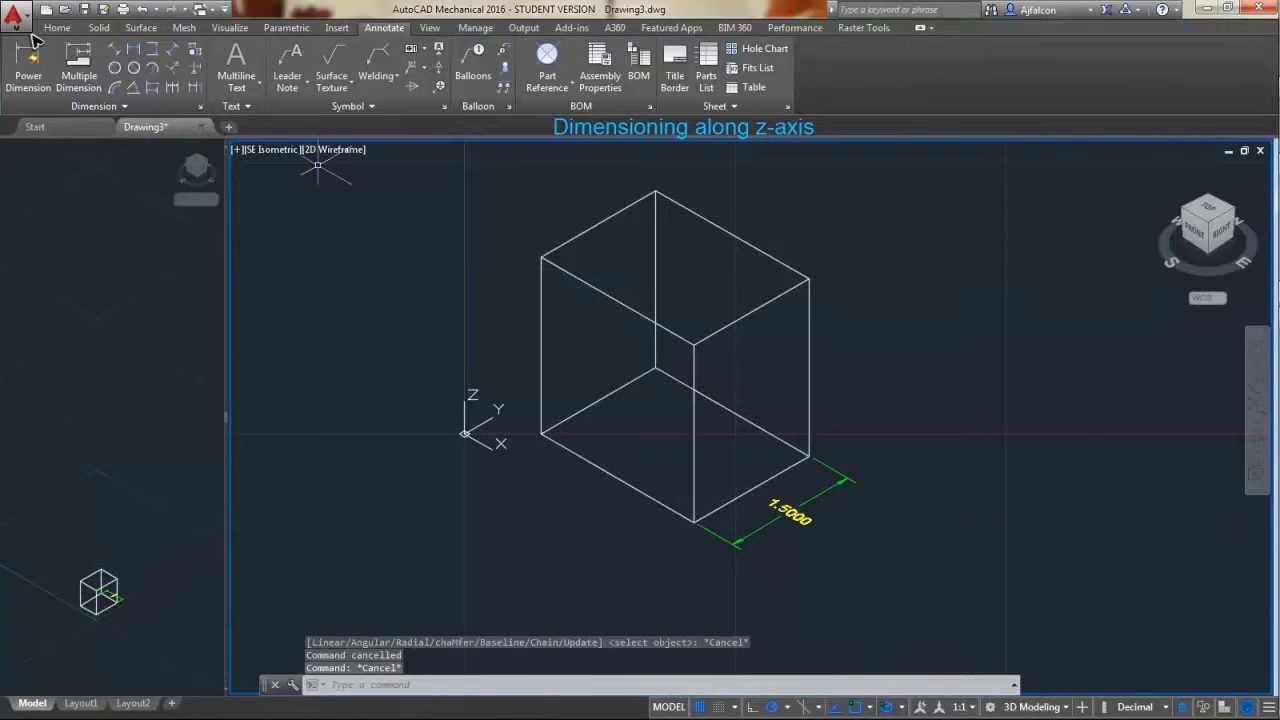
Step: Add a 2.0000 power dimension along the right receding base edge, outside the box
{"action": "left_click", "coordinate": [37, 60]}
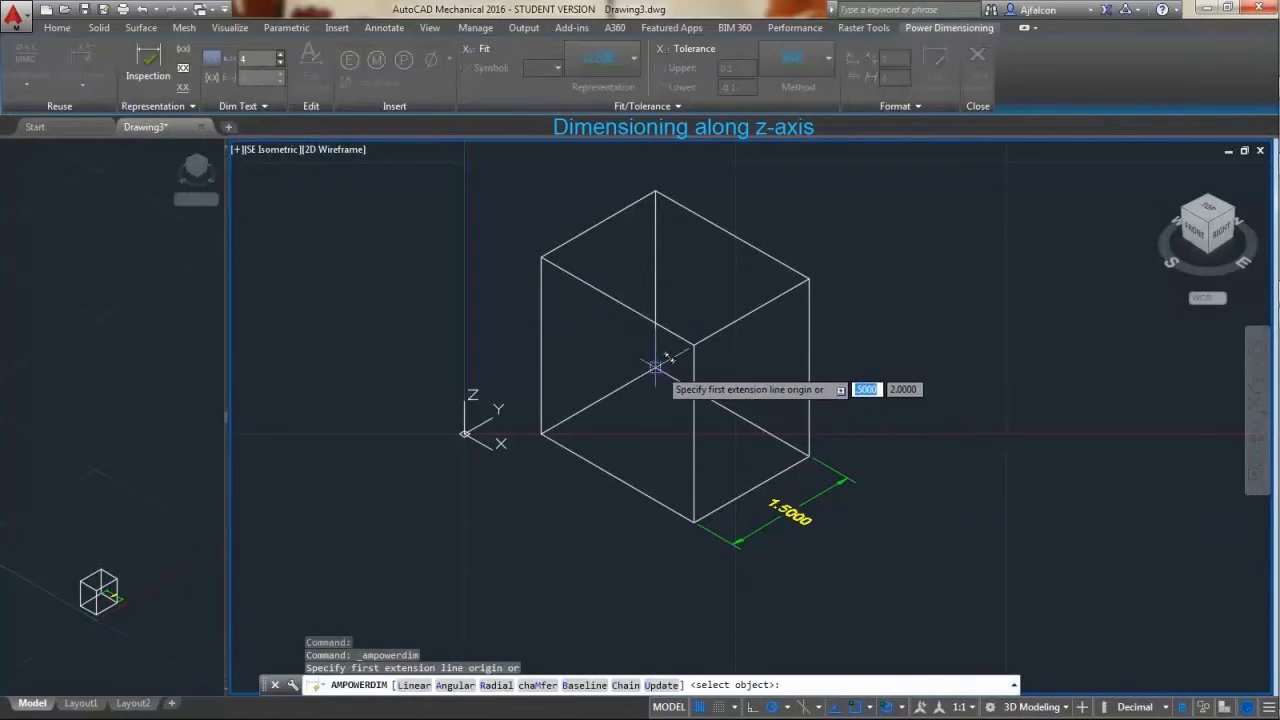
{"action": "left_click", "coordinate": [655, 368]}
{"action": "left_click", "coordinate": [809, 457]}
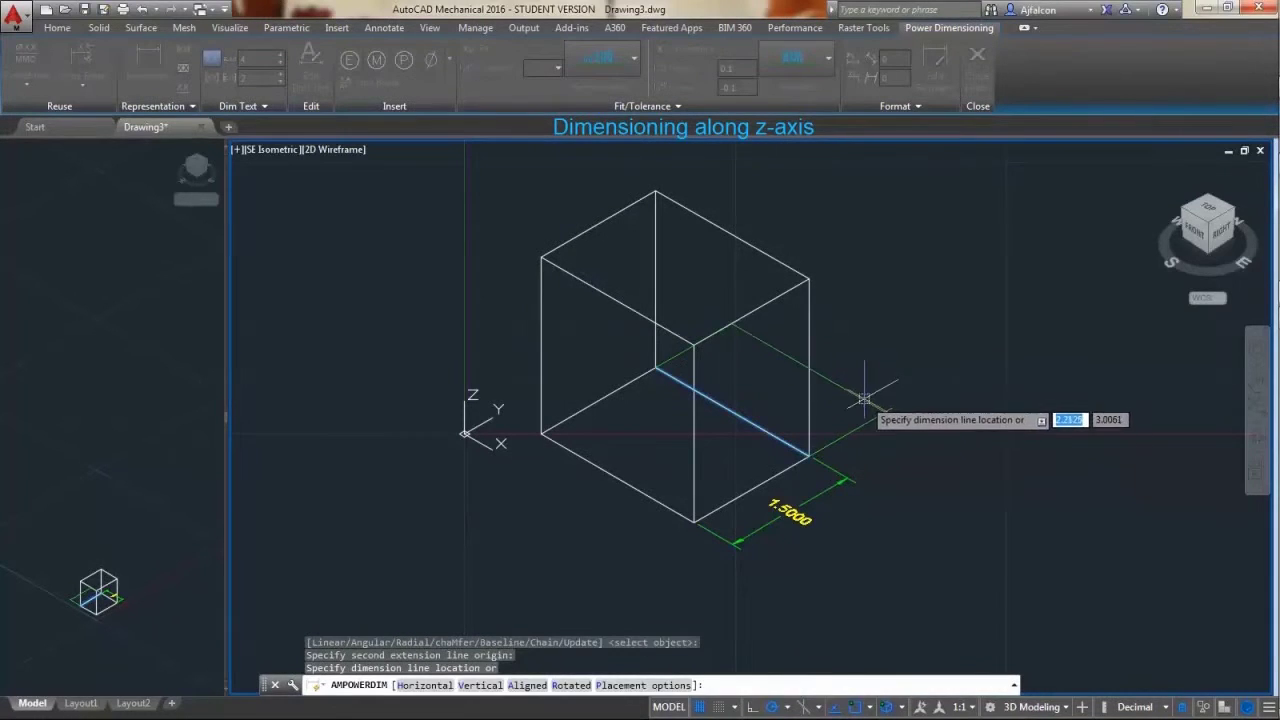
{"action": "left_click", "coordinate": [740, 322]}
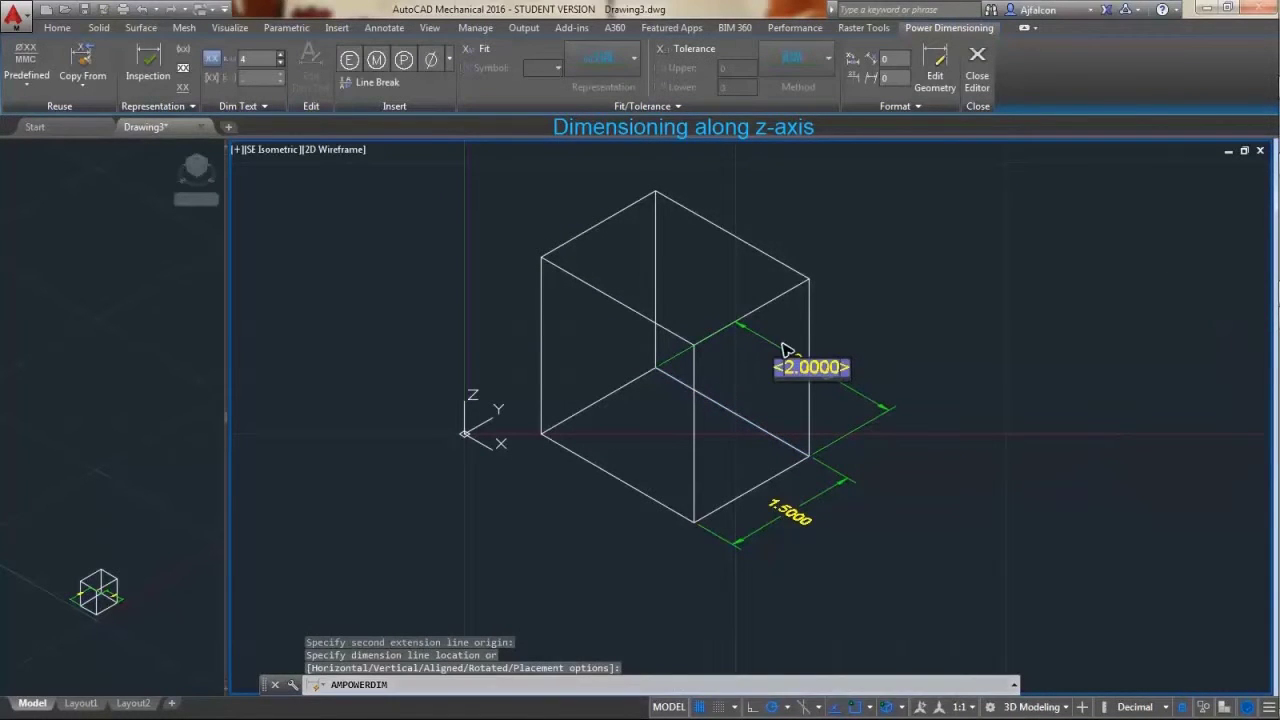
{"action": "left_click", "coordinate": [935, 330]}
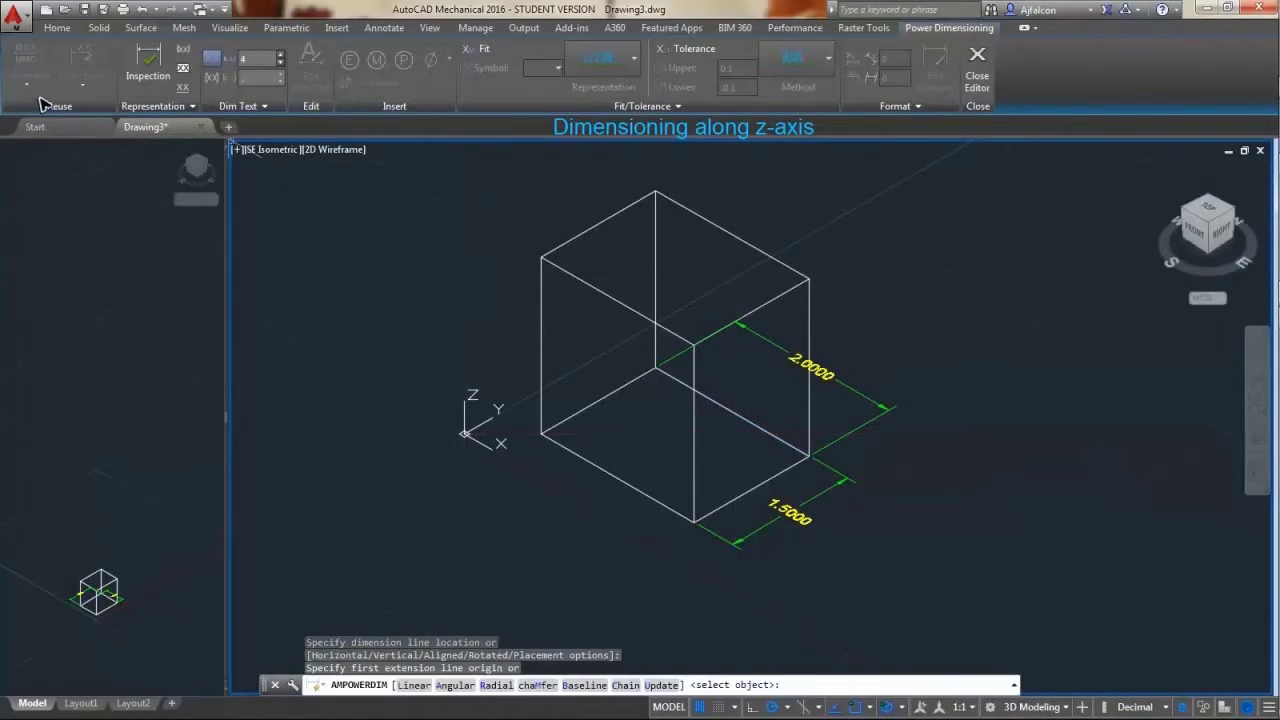
{"action": "left_click", "coordinate": [383, 27]}
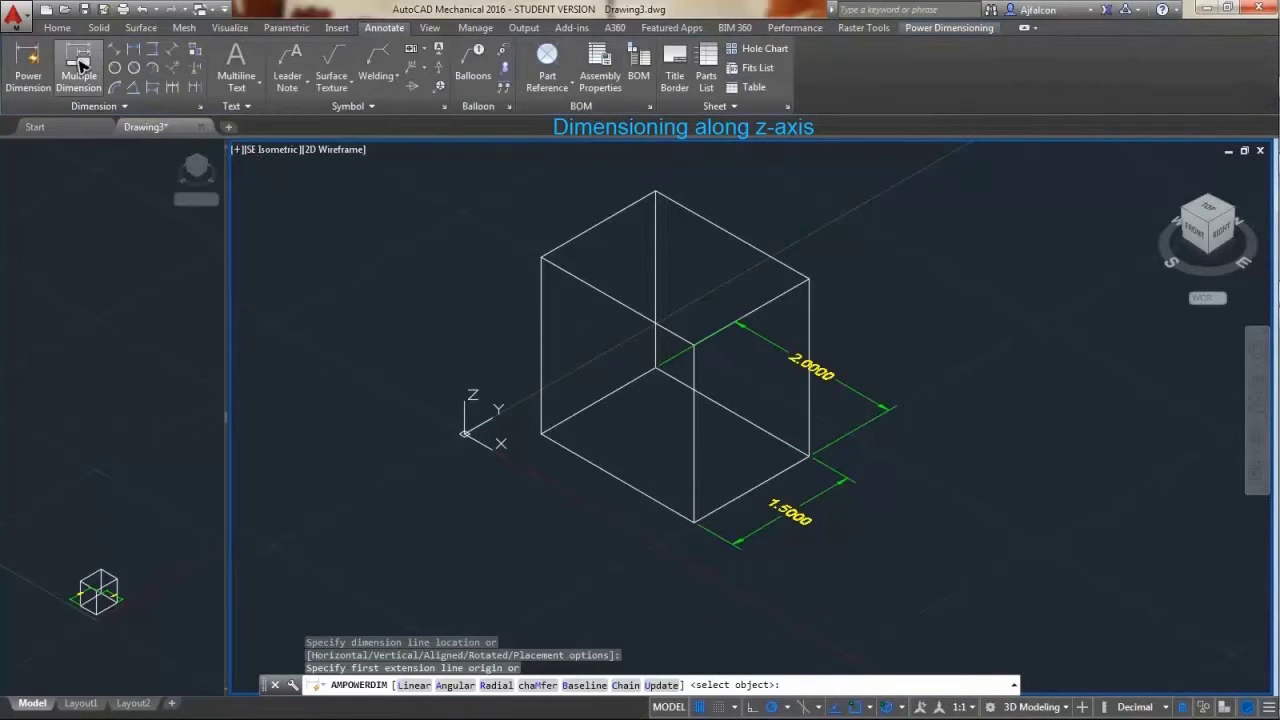
{"action": "key", "text": "Escape"}
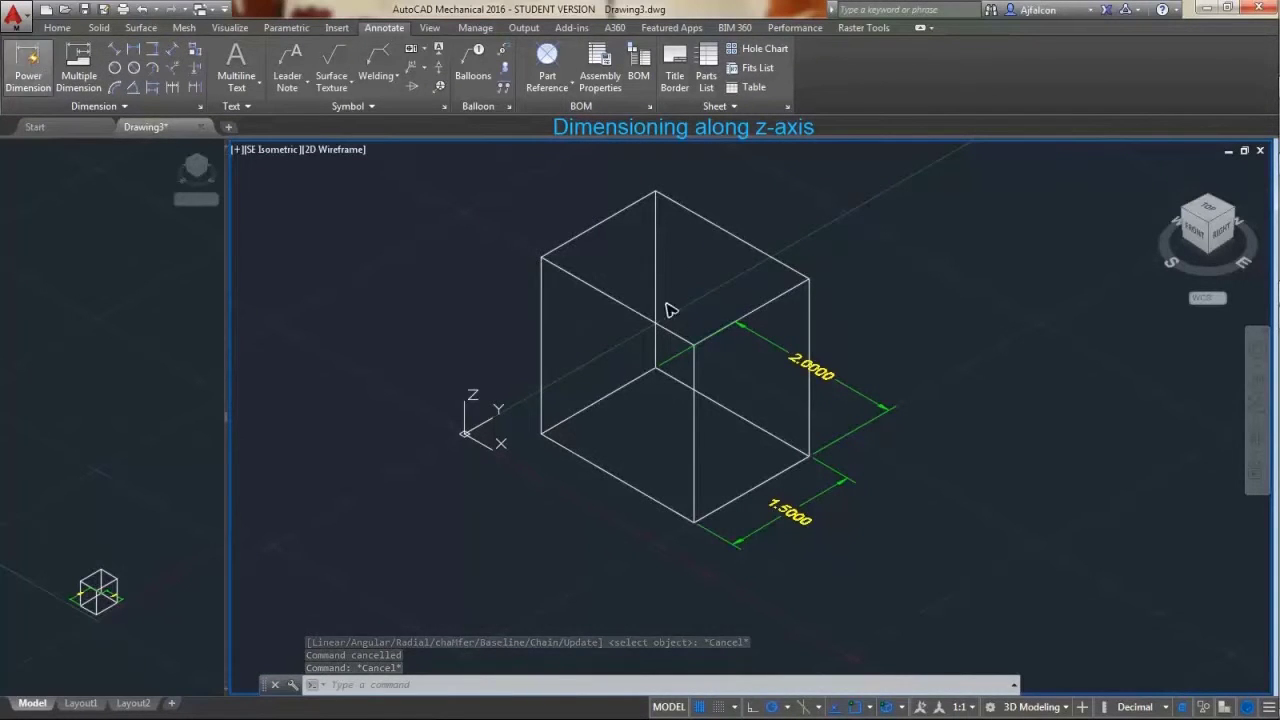
{"action": "left_click", "coordinate": [655, 194]}
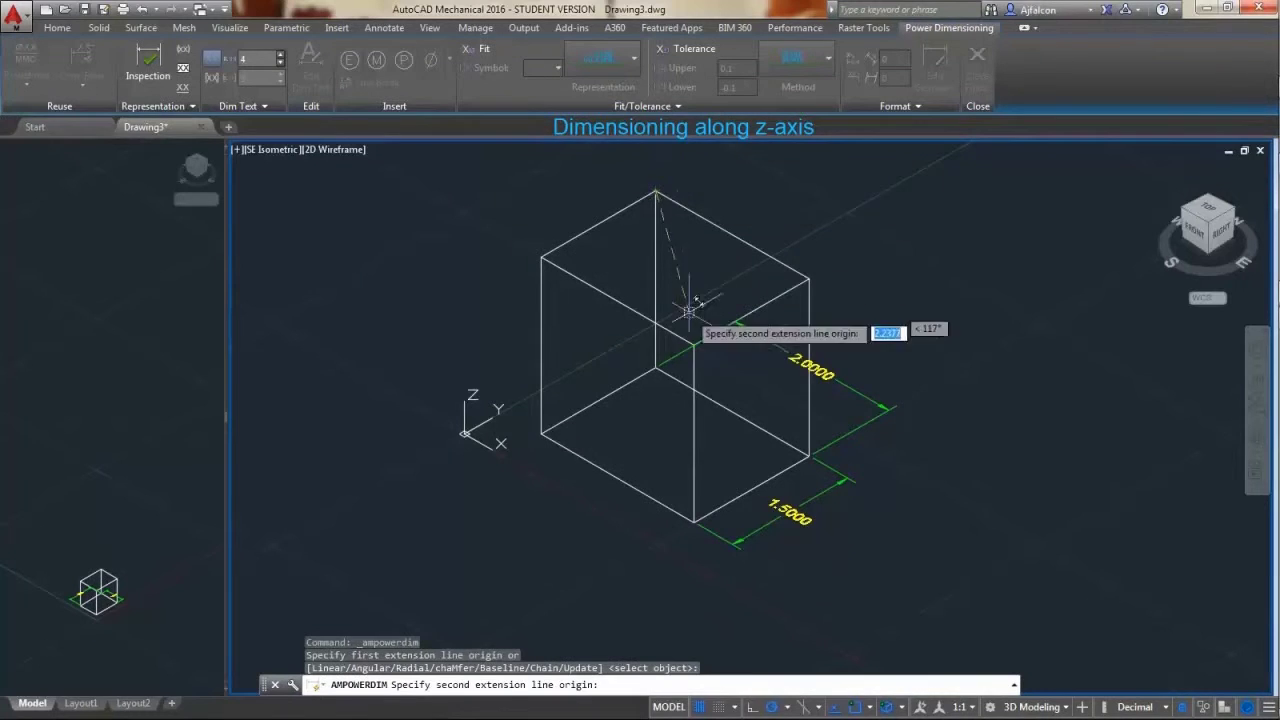
{"action": "left_click", "coordinate": [655, 367]}
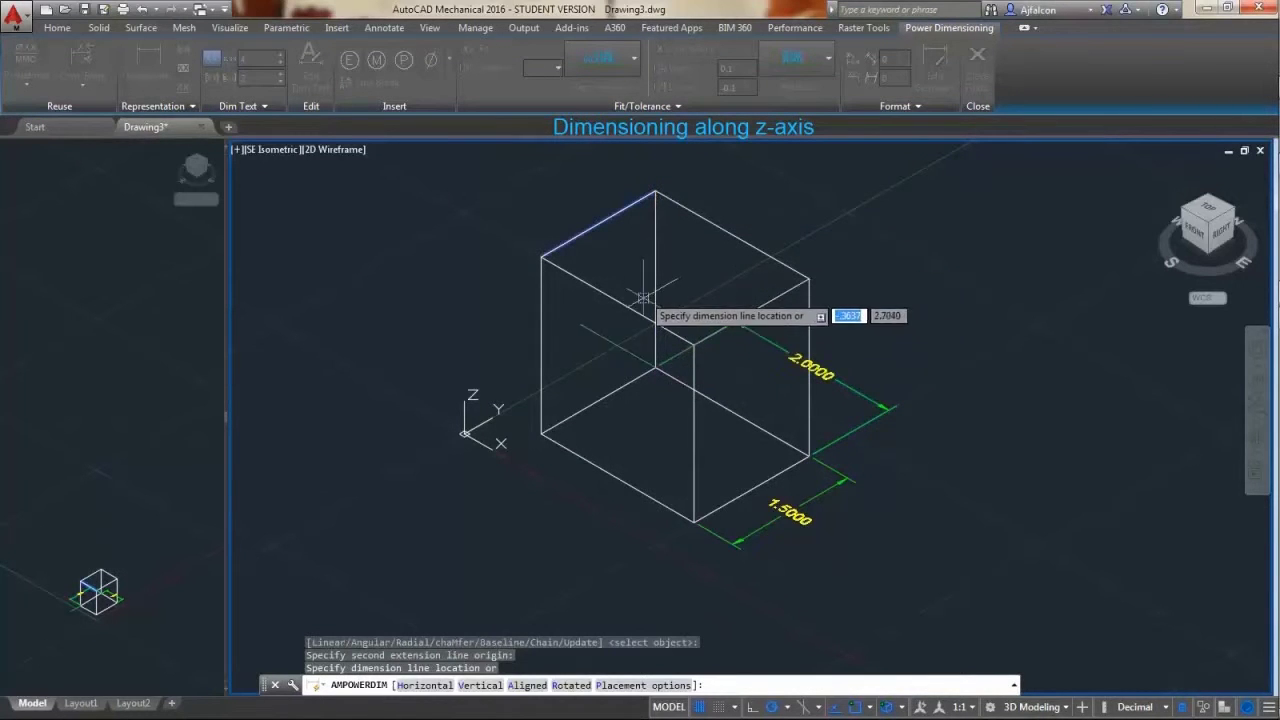
{"action": "left_click", "coordinate": [605, 330]}
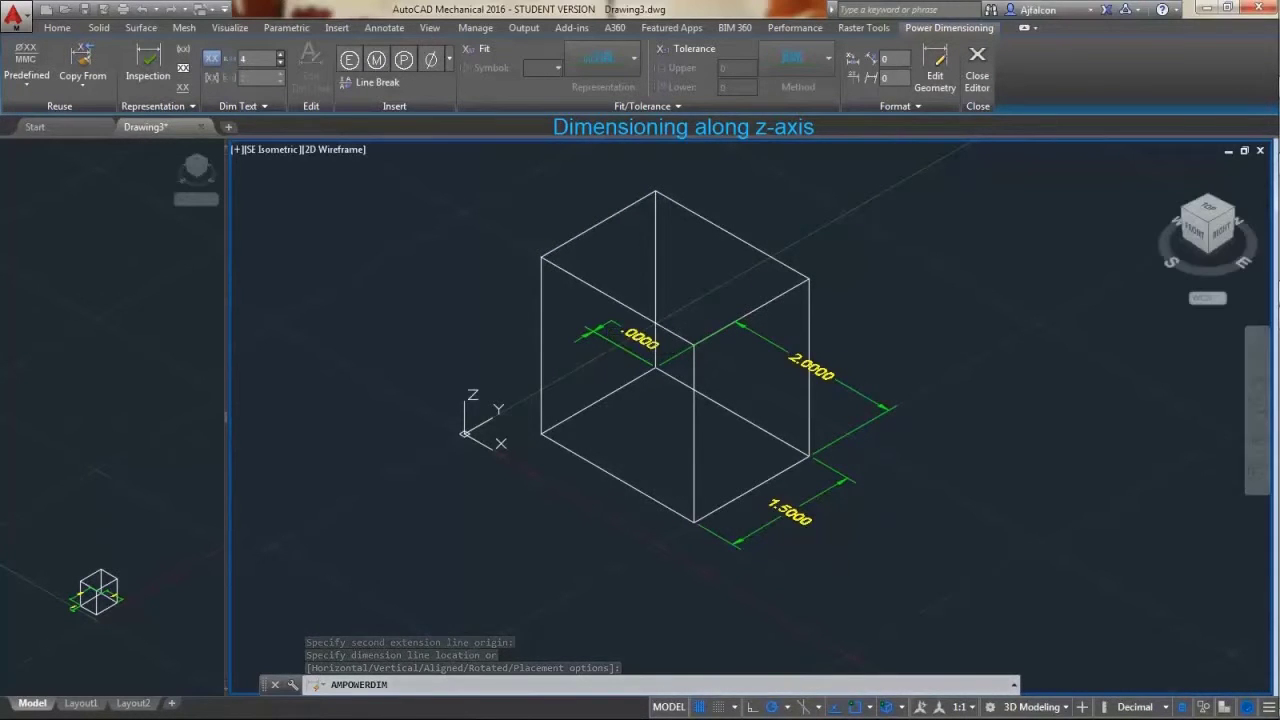
{"action": "key", "text": "Escape"}
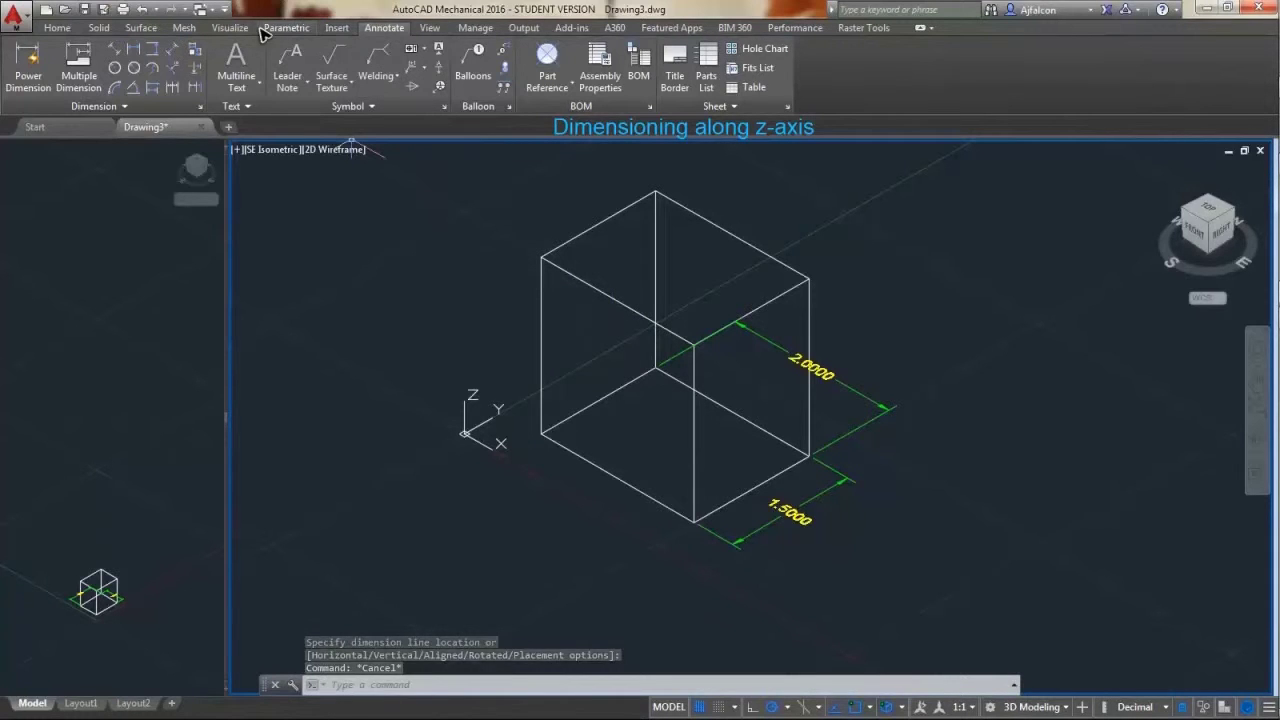
Step: Set the UCS to the Front preset from the Home tab's Coordinates panel
{"action": "left_click", "coordinate": [46, 28]}
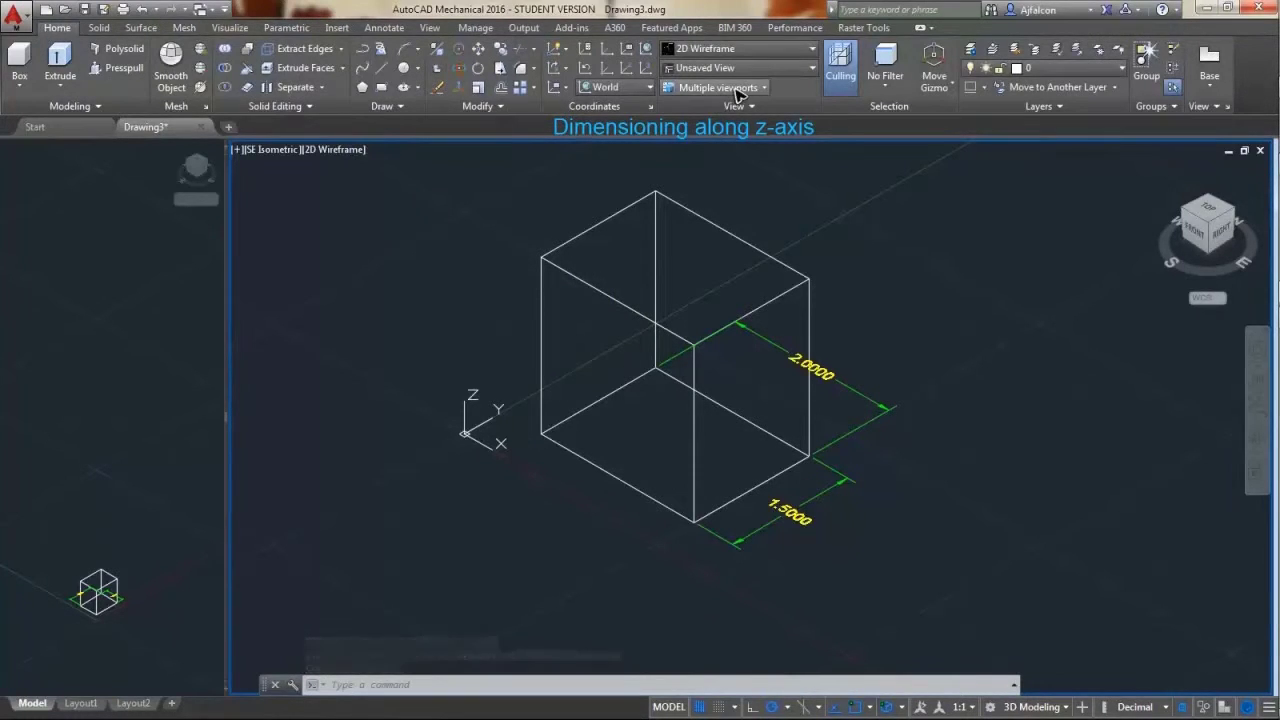
{"action": "left_click", "coordinate": [622, 90]}
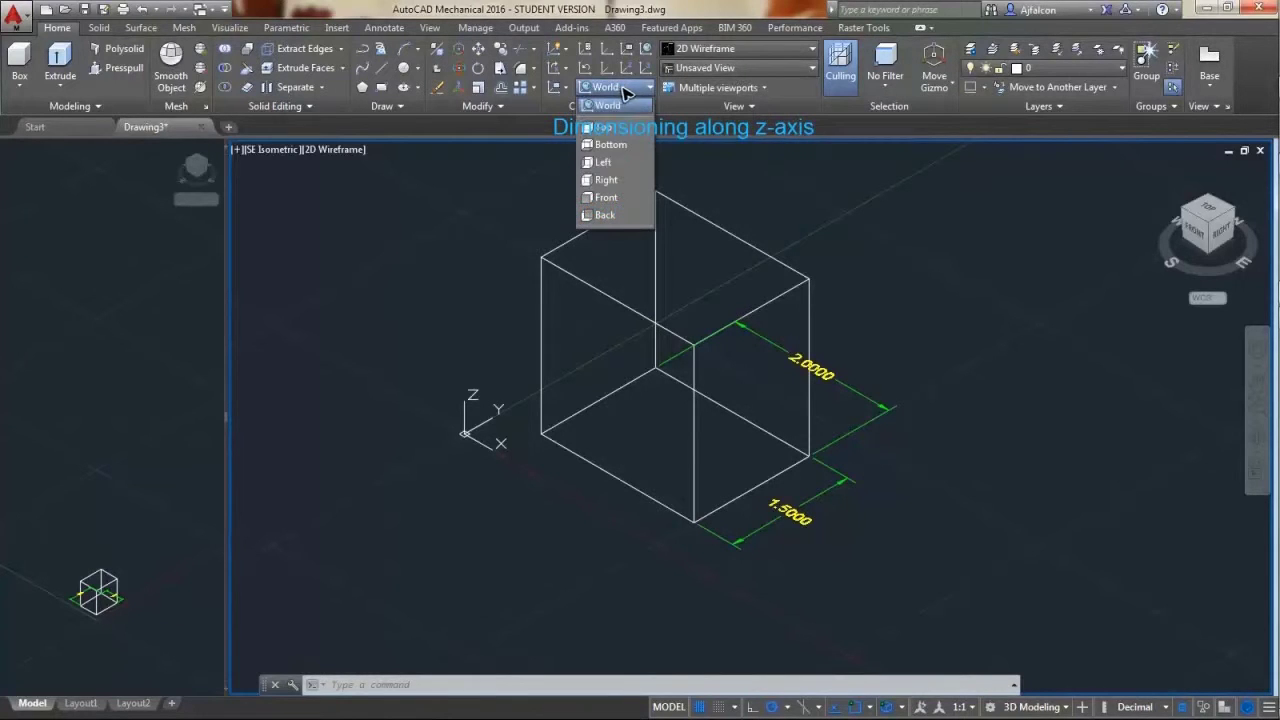
{"action": "left_click", "coordinate": [607, 197]}
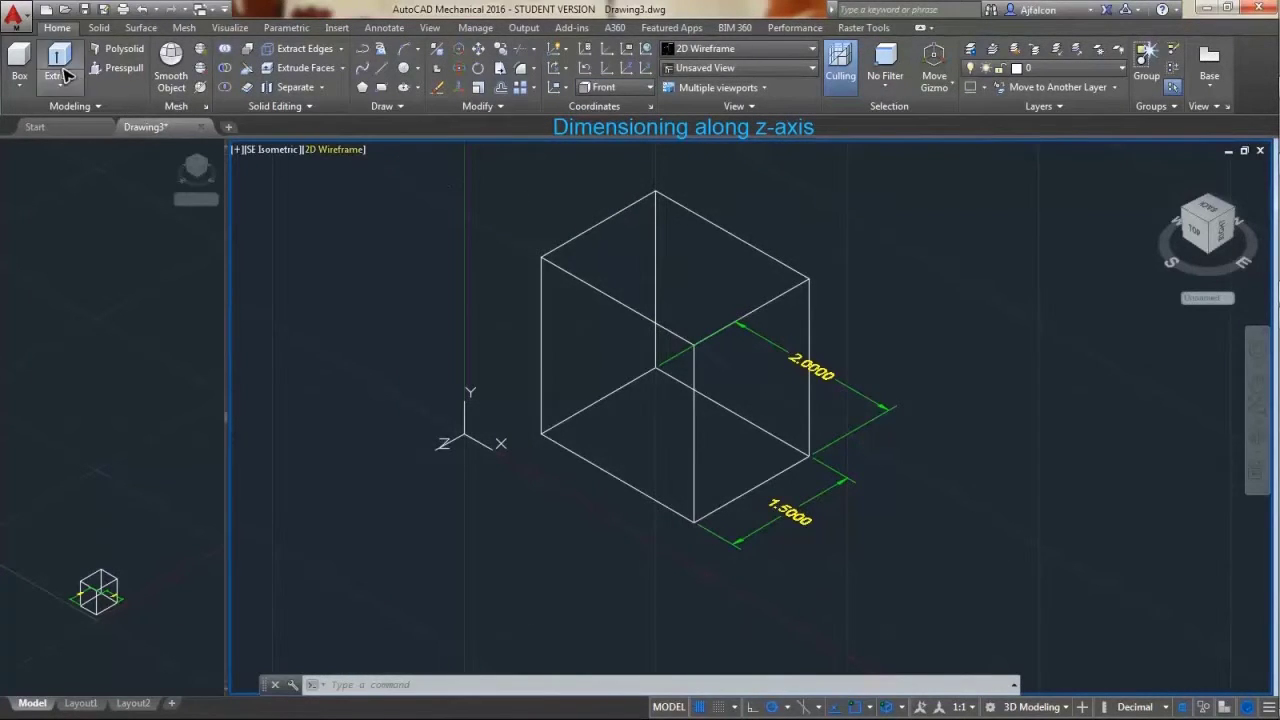
Step: Add a vertical 2.0000 power dimension on the box's left edge, between its top and inner corners
{"action": "left_click", "coordinate": [390, 27]}
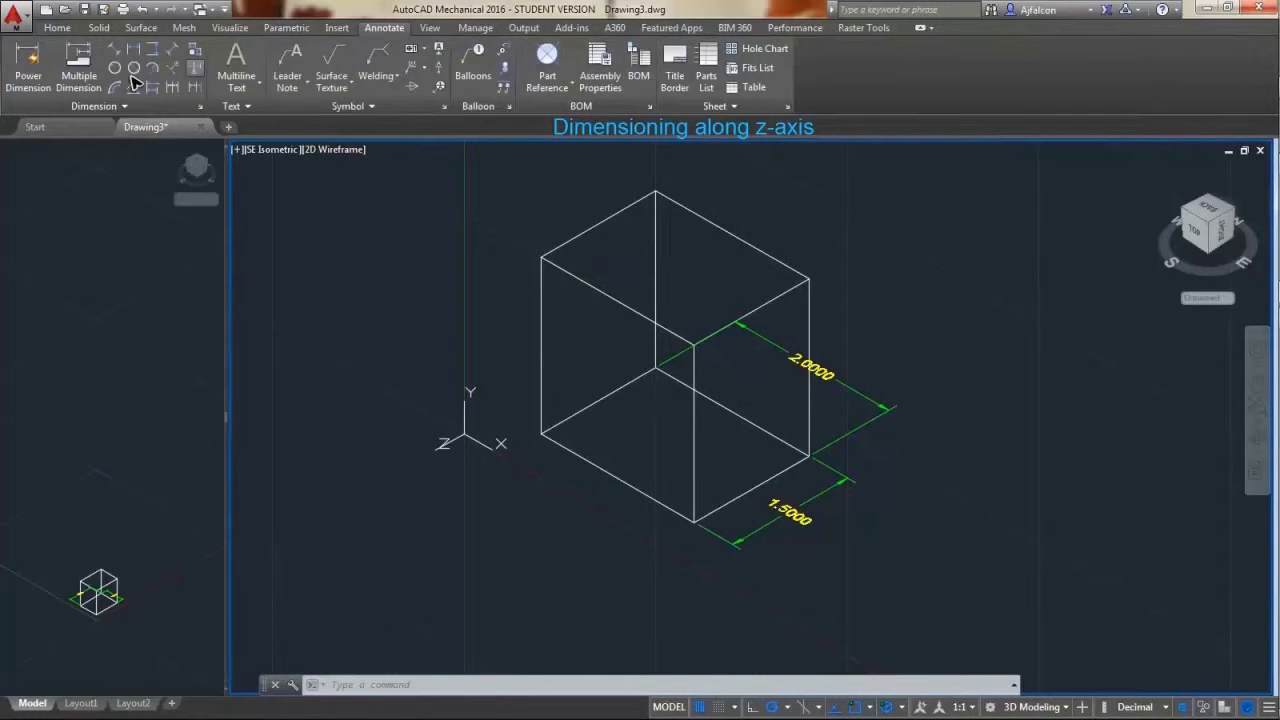
{"action": "left_click", "coordinate": [72, 90]}
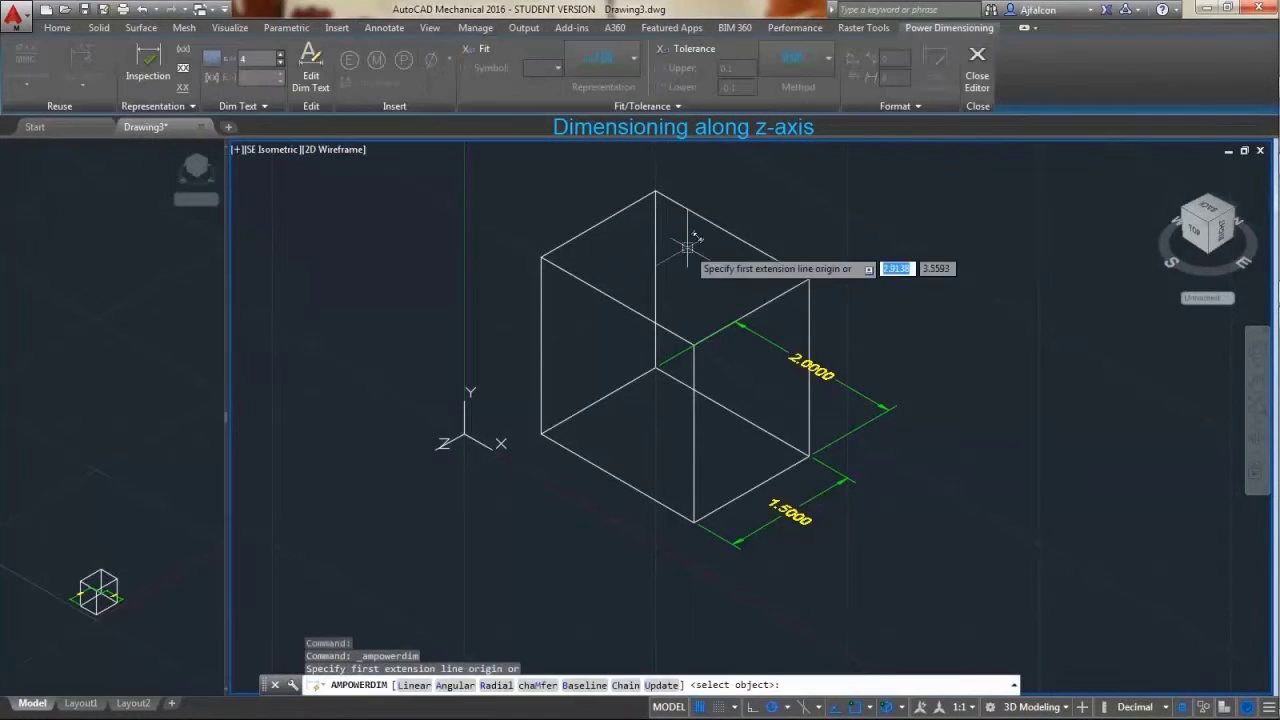
{"action": "left_click", "coordinate": [655, 191]}
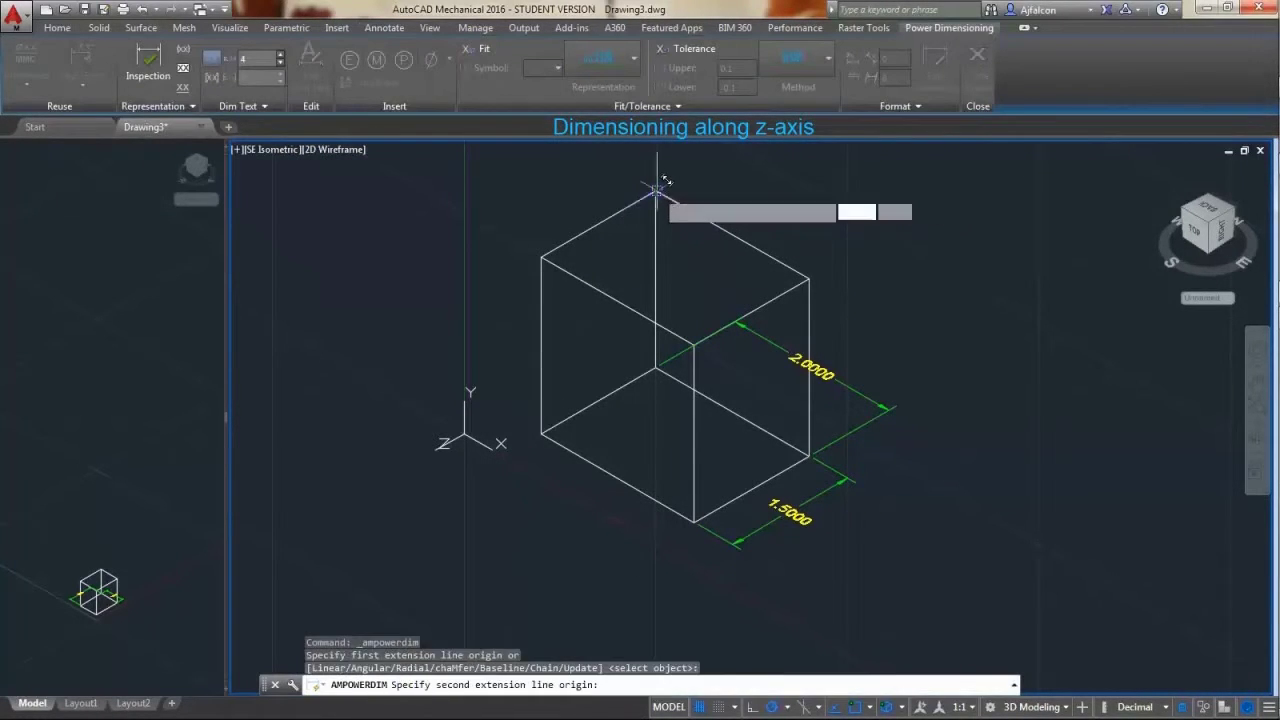
{"action": "left_click", "coordinate": [658, 366]}
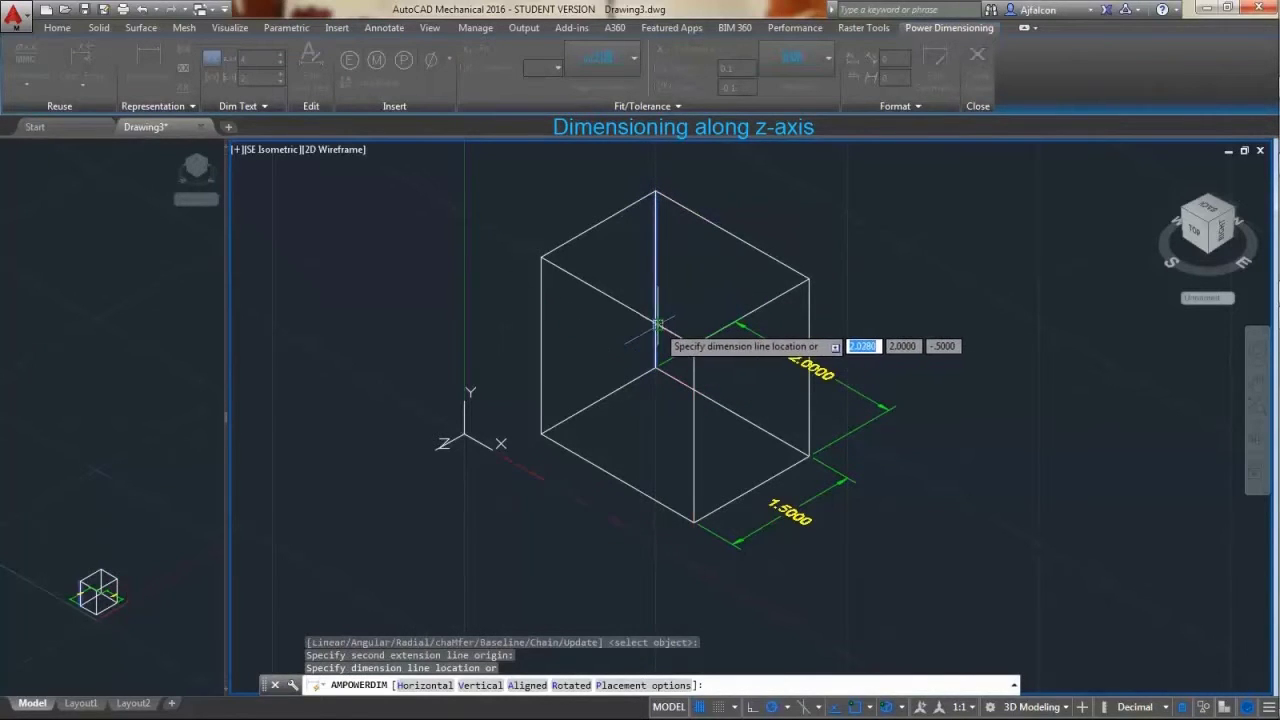
{"action": "left_click", "coordinate": [619, 332]}
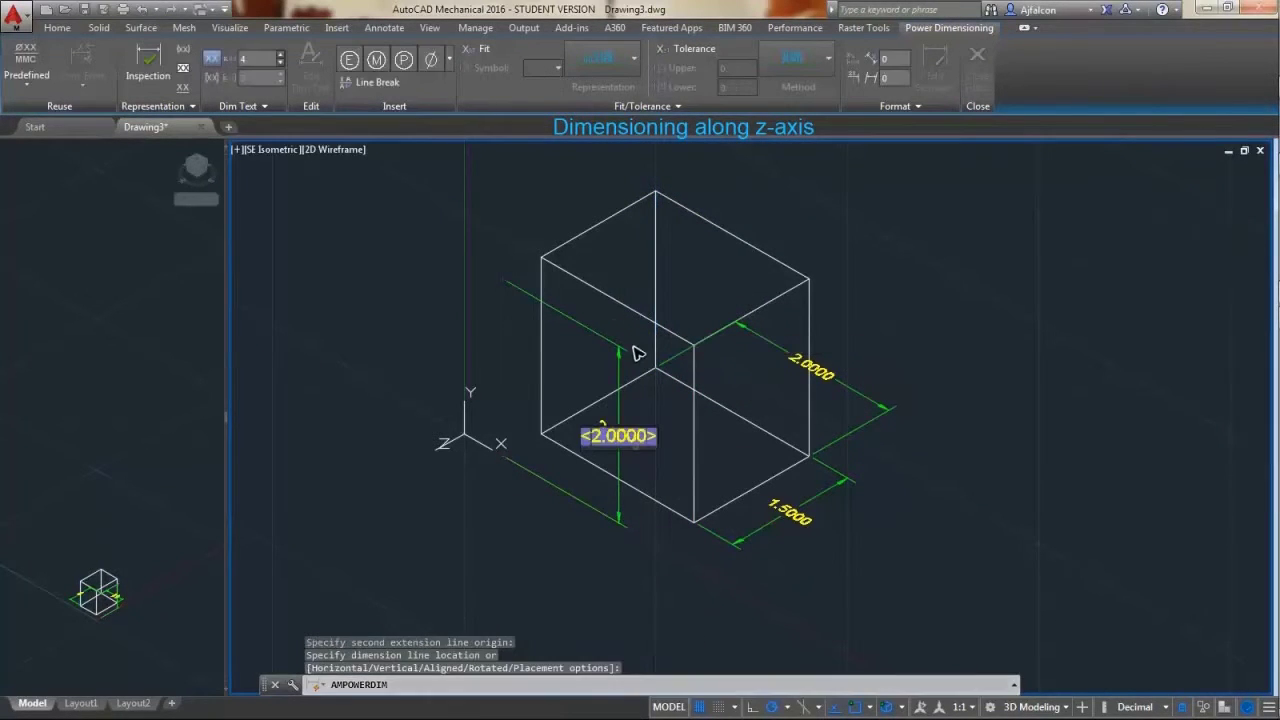
{"action": "left_click", "coordinate": [903, 335]}
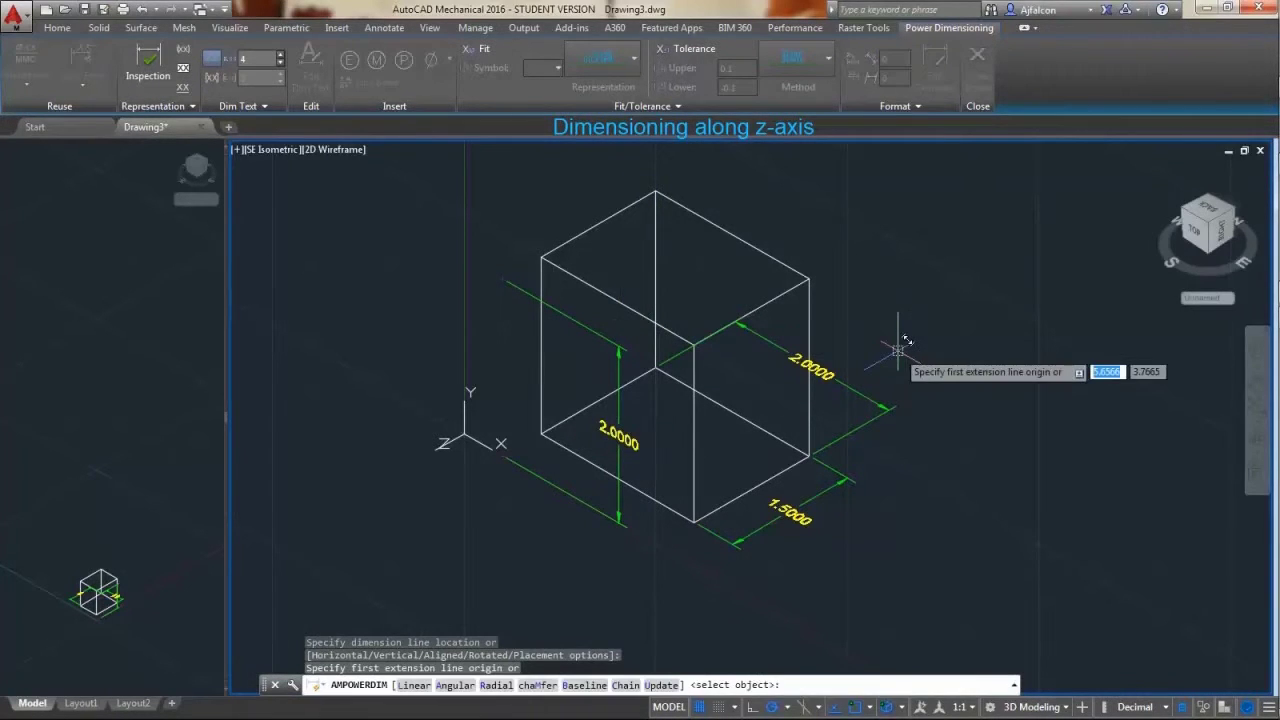
Step: End the dimension command and start MOVE with the M alias
{"action": "key", "text": "Return"}
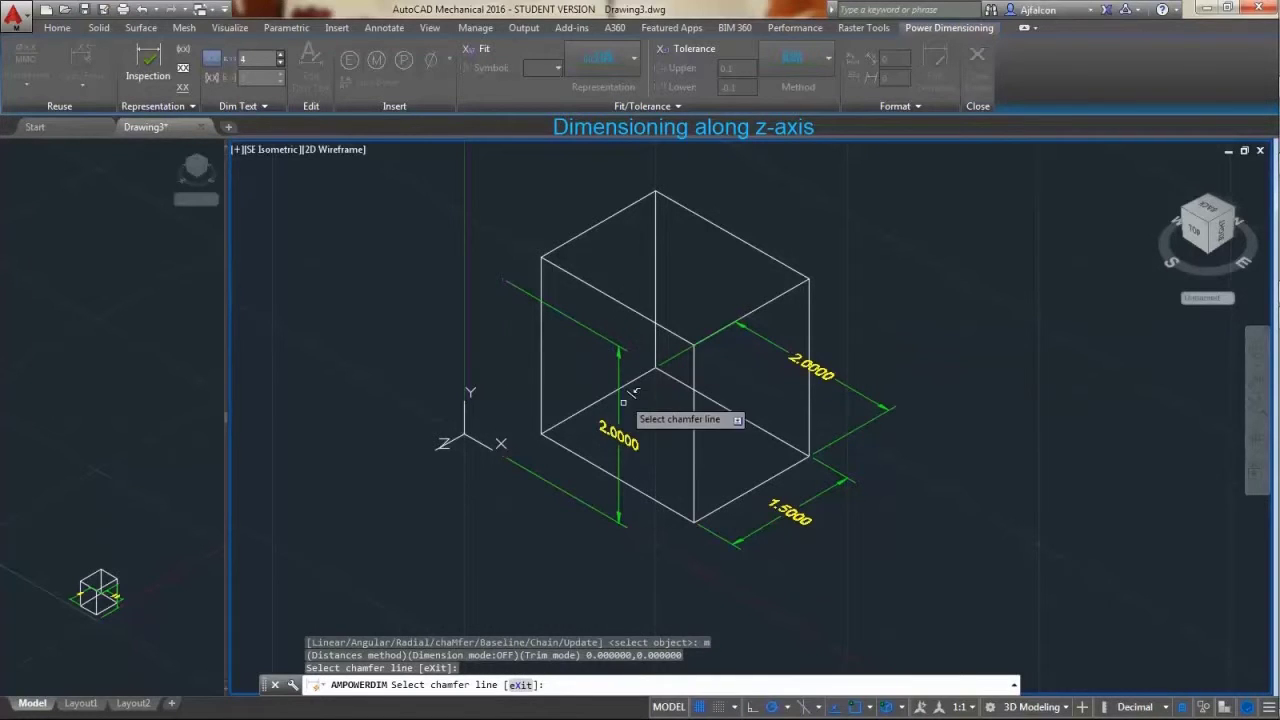
{"action": "key", "text": "Escape"}
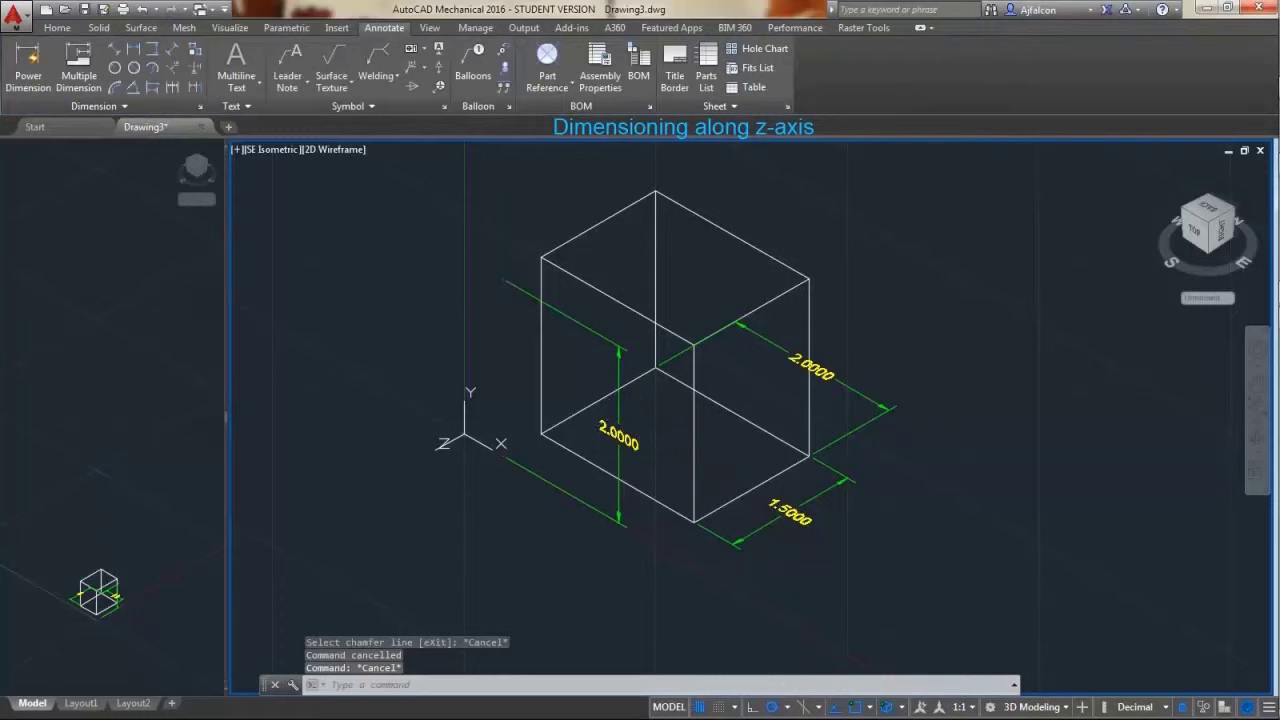
{"action": "type", "text": "m"}
{"action": "key", "text": "Return"}
Step: Select the vertical 2.0000 dimension as the object to move
{"action": "left_click", "coordinate": [619, 415]}
{"action": "key", "text": "Return"}
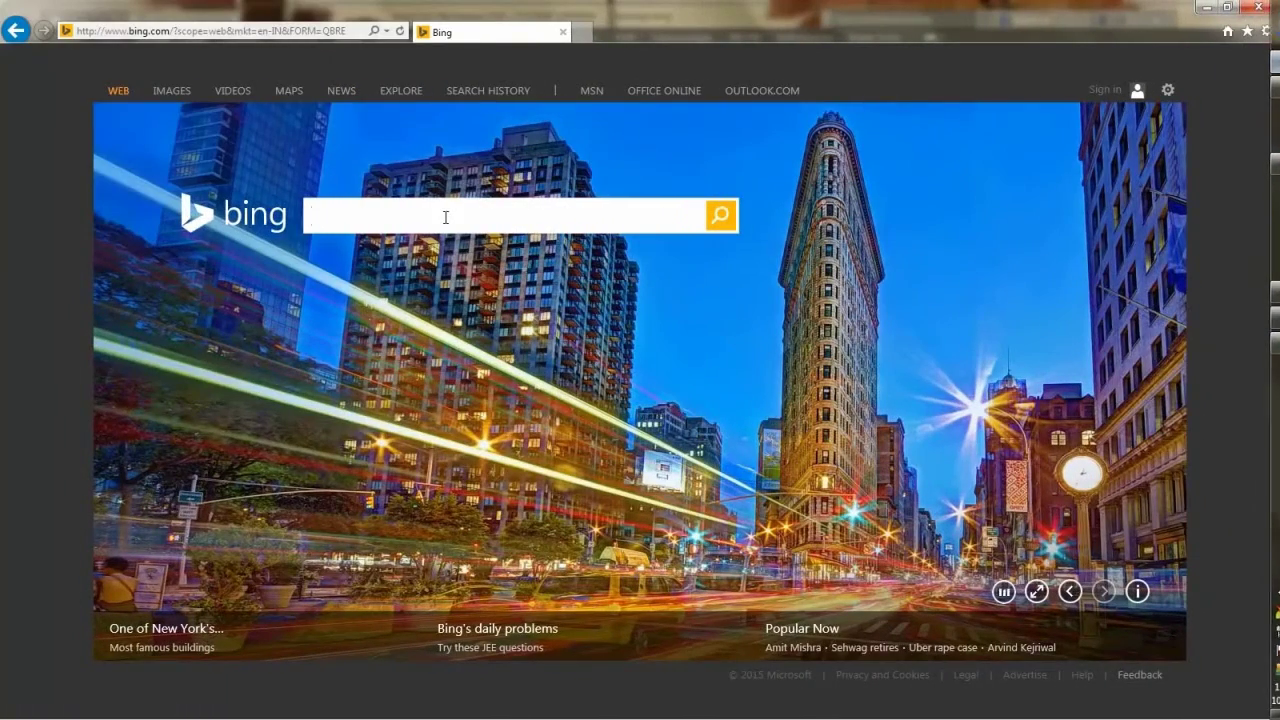
Step: Search Bing for 'get adobe flash player' and open the Adobe Flash Player Download result
{"action": "type", "text": "get"}
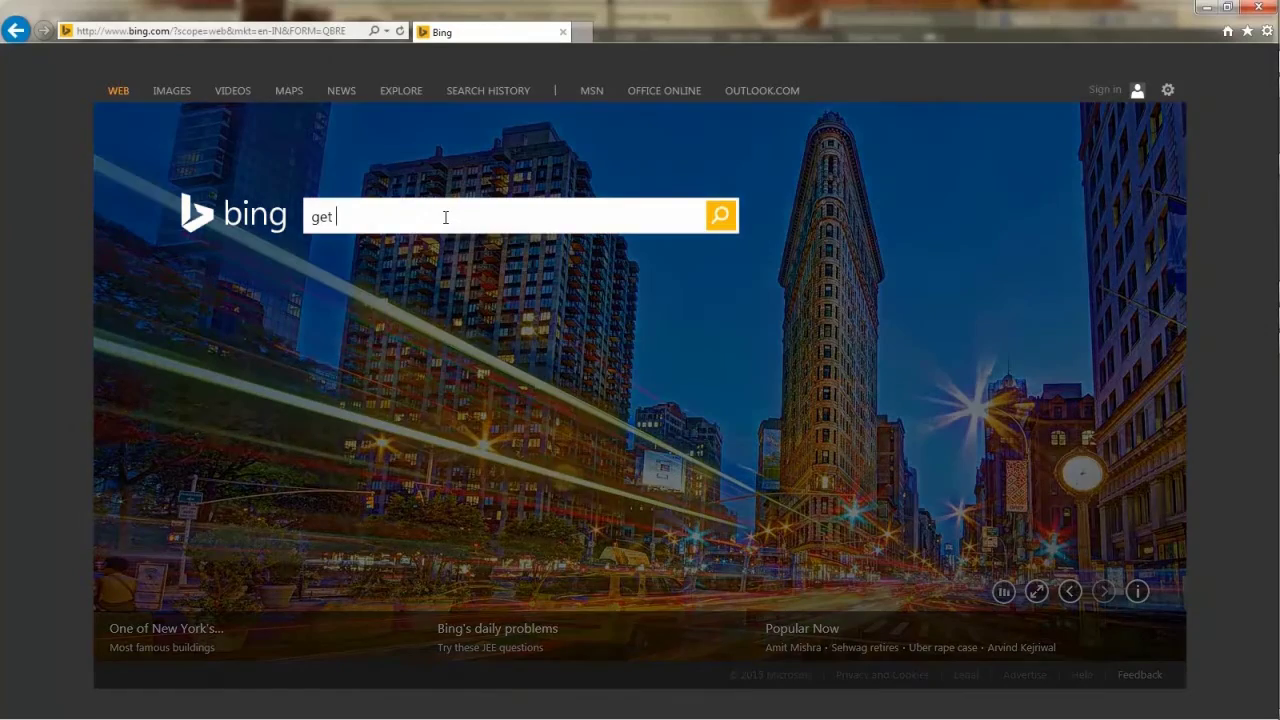
{"action": "type", "text": " ado"}
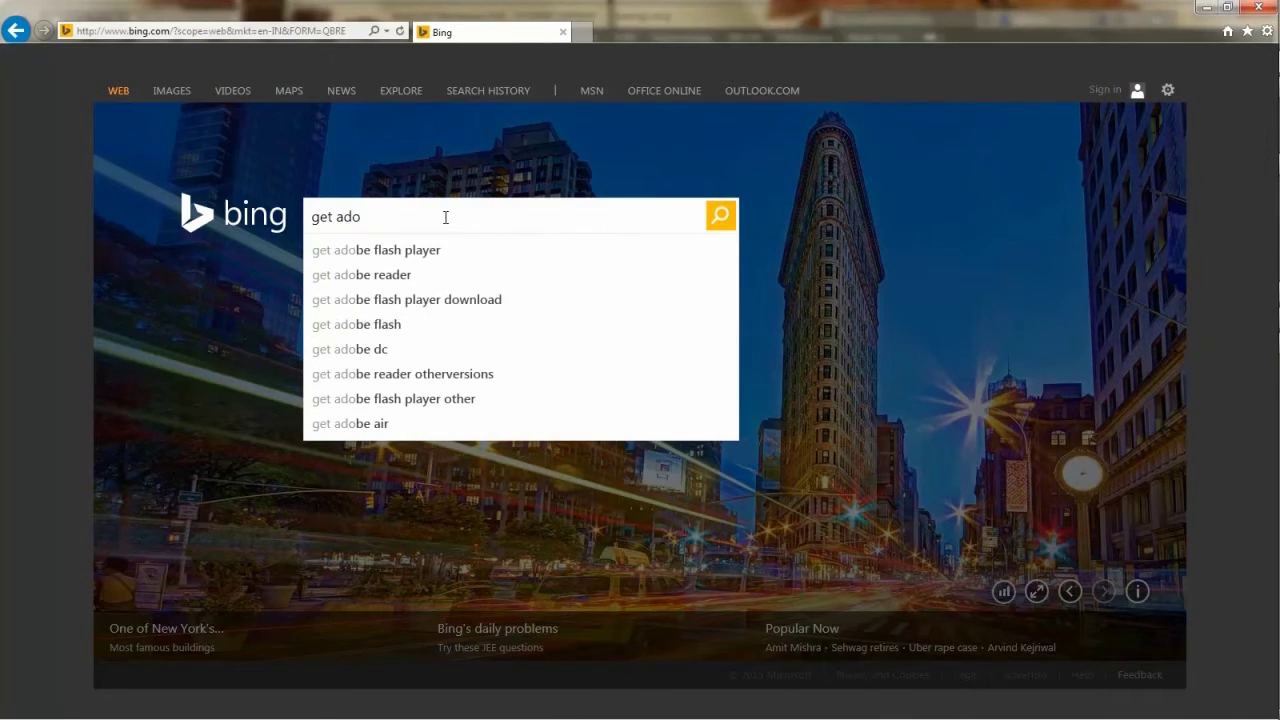
{"action": "key", "text": "Down"}
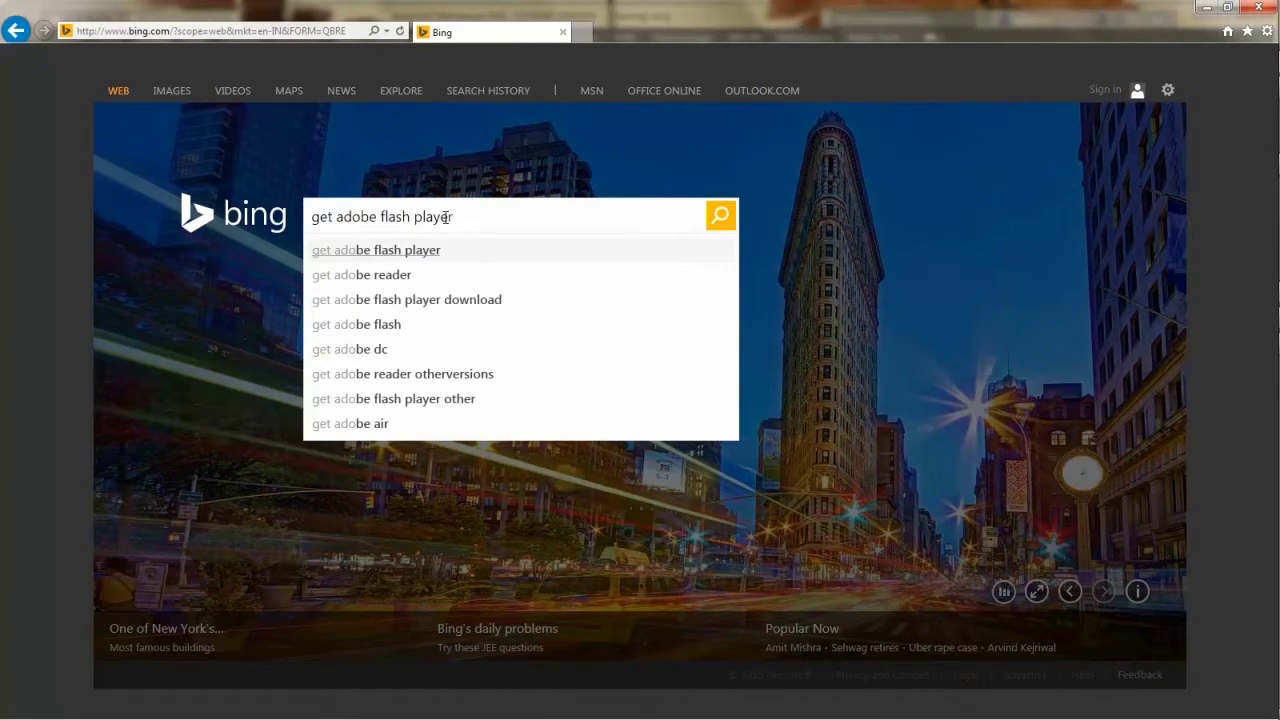
{"action": "key", "text": "Return"}
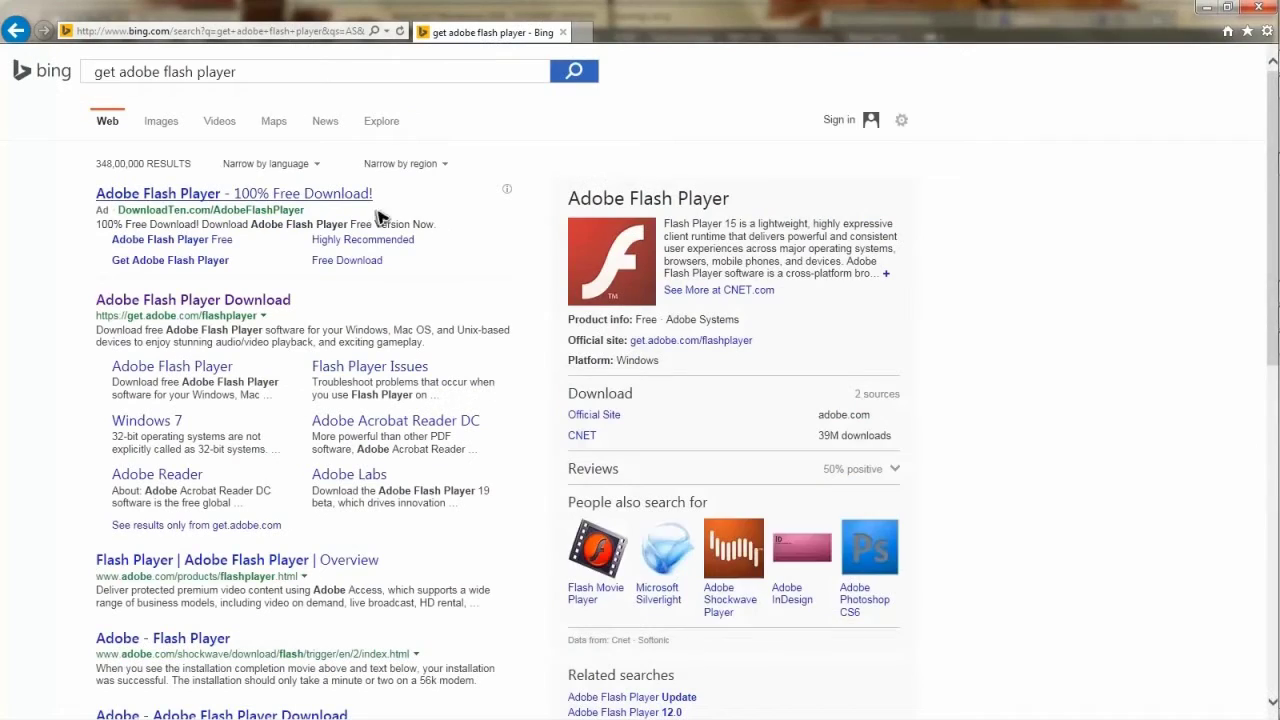
{"action": "left_click", "coordinate": [266, 306]}
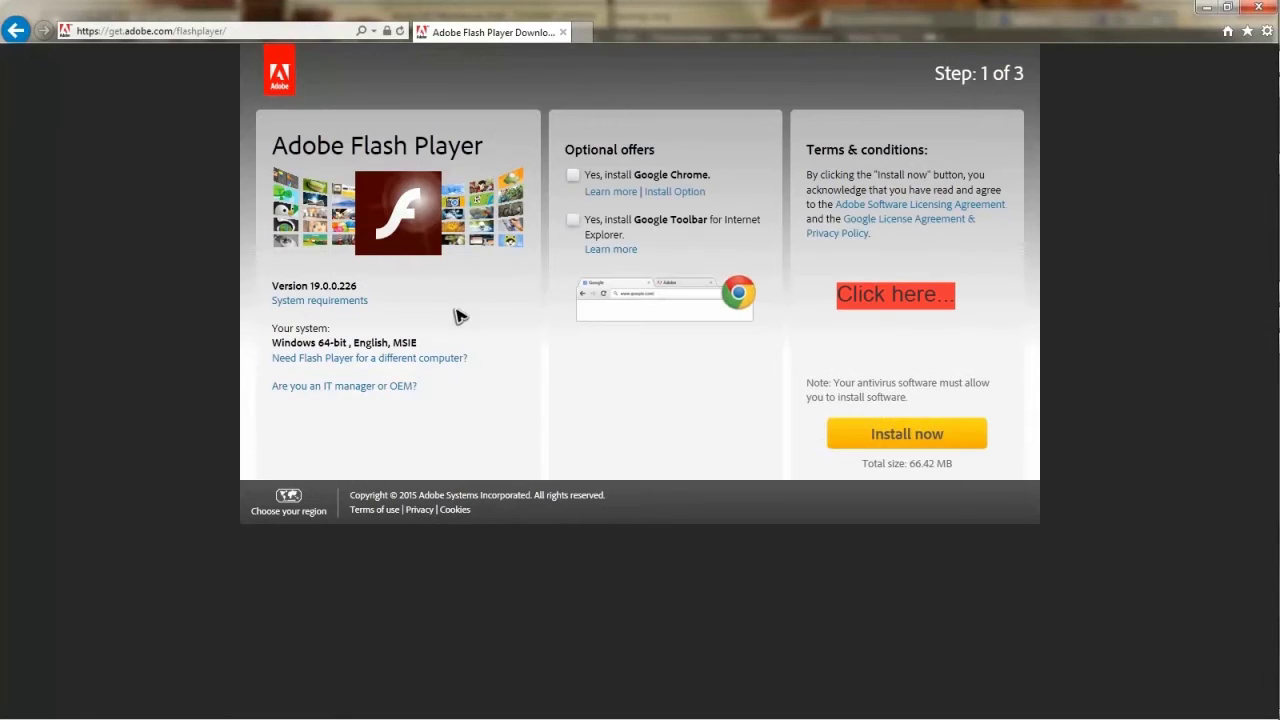
Step: In Programs and Features, select the installed Adobe Flash Player 19 ActiveX entry
{"action": "mouse_move", "coordinate": [418, 343]}
{"action": "left_mouse_down"}
{"action": "mouse_move", "coordinate": [262, 350]}
{"action": "mouse_move", "coordinate": [430, 343]}
{"action": "left_mouse_up"}
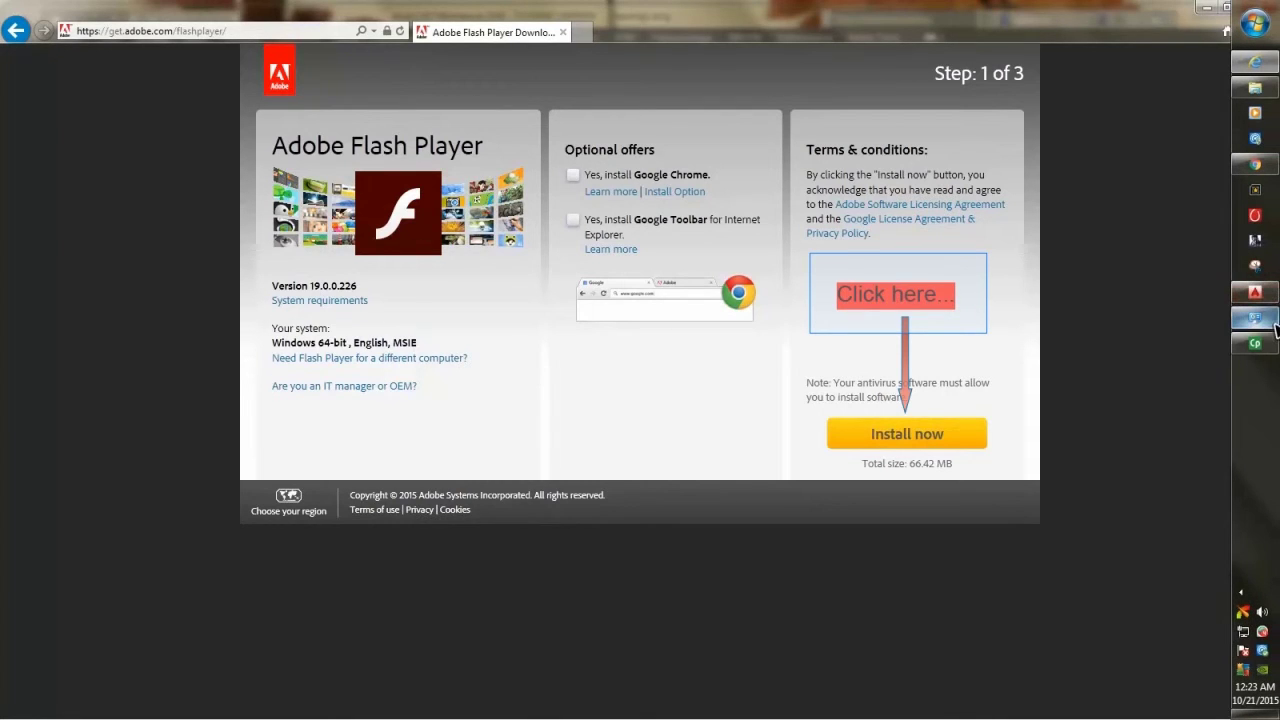
{"action": "mouse_move", "coordinate": [1255, 318]}
{"action": "left_click", "coordinate": [1272, 320]}
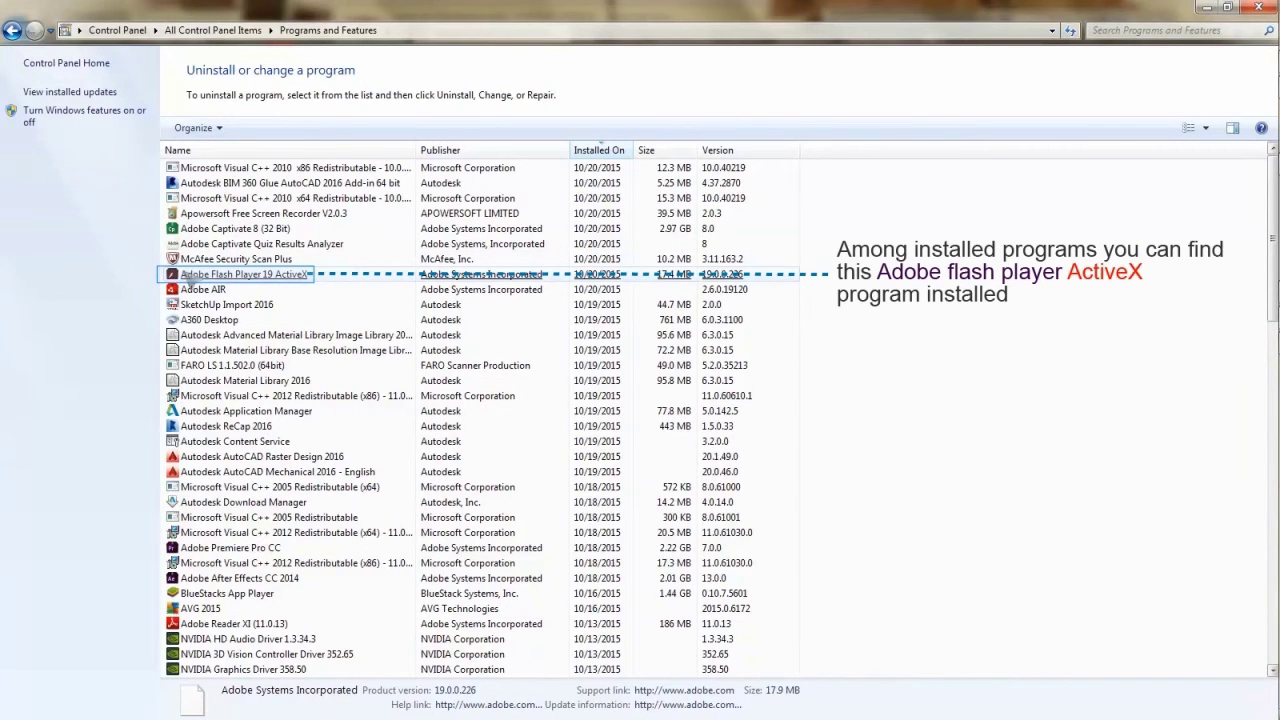
{"action": "left_click", "coordinate": [186, 276]}
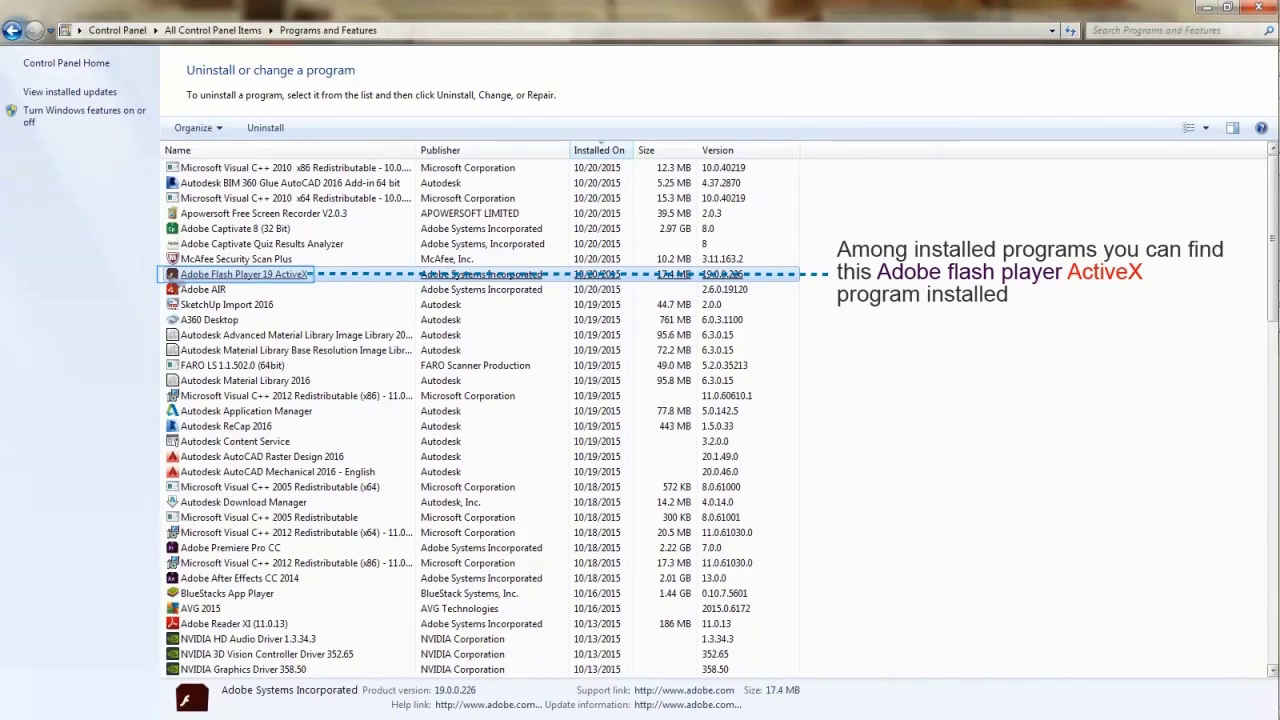